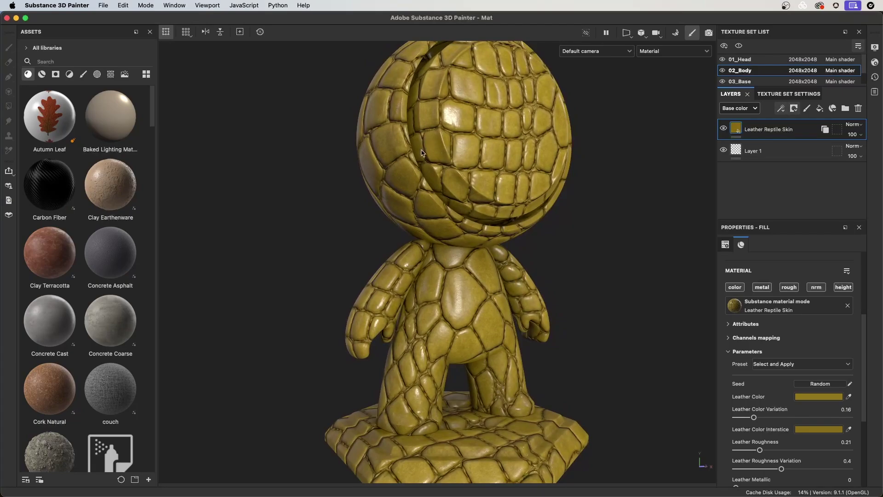
{"action": "scroll", "coordinate": [463, 143], "scroll_direction": "up", "scroll_amount": 3}
{"action": "scroll", "coordinate": [525, 235], "scroll_direction": "up", "scroll_amount": 2}
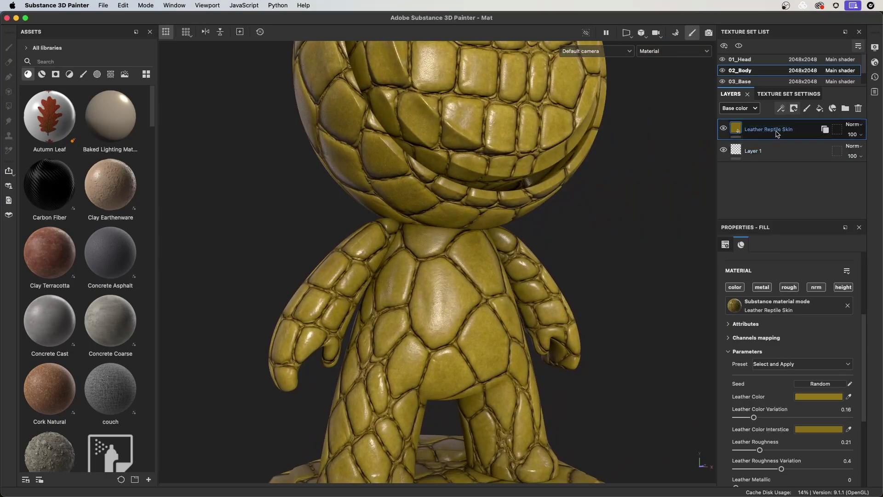
{"action": "scroll", "coordinate": [542, 295], "scroll_direction": "up", "scroll_amount": 2}
{"action": "middle_click_drag", "start_coordinate": [542, 295], "coordinate": [555, 250], "text": "alt"}
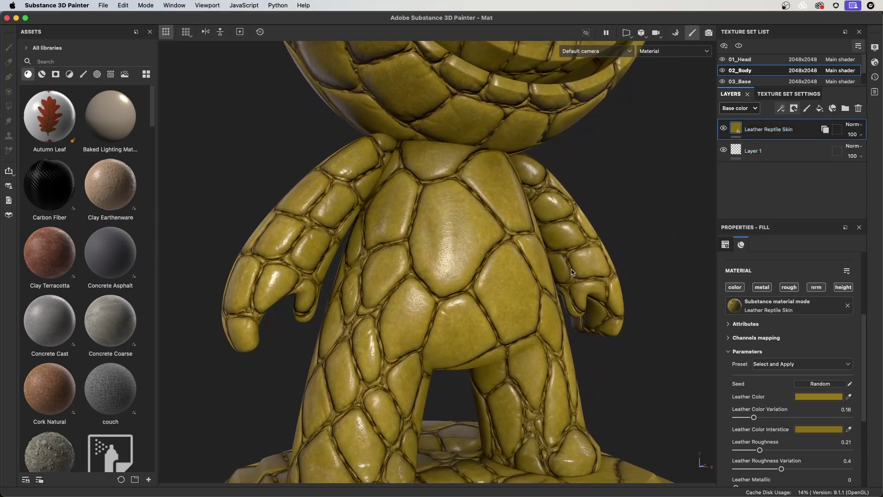
{"action": "left_click_drag", "start_coordinate": [555, 251], "coordinate": [542, 226], "text": "alt"}
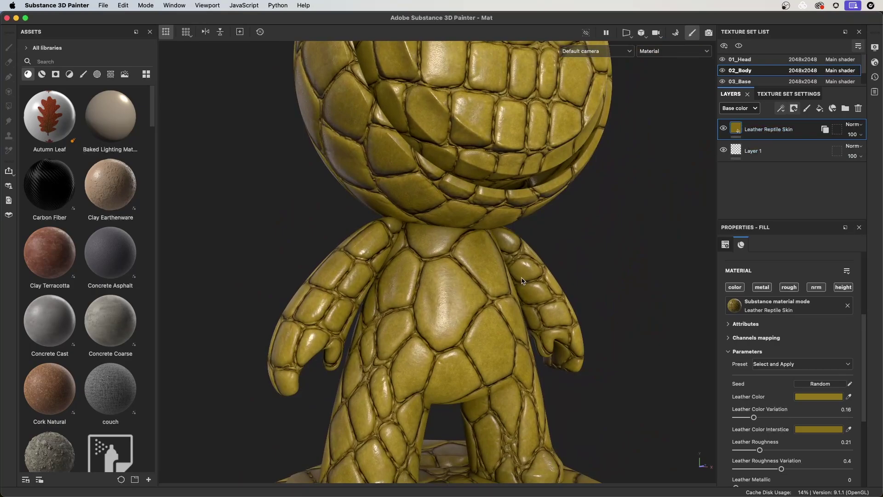
{"action": "left_click_drag", "start_coordinate": [524, 282], "coordinate": [538, 230], "text": "alt"}
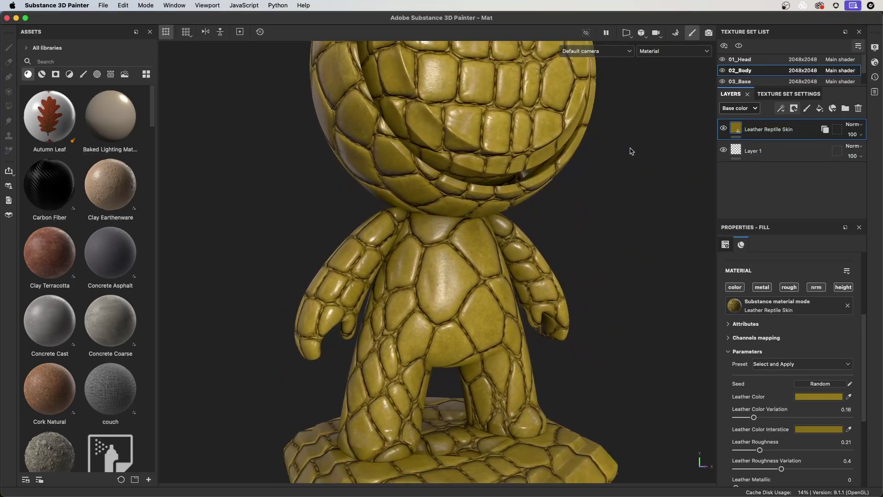
Add a fill layer above Leather Reptile Skin named New Material, and enlarge the properties area.
{"action": "left_click", "coordinate": [820, 109]}
{"action": "double_click", "coordinate": [760, 126]}
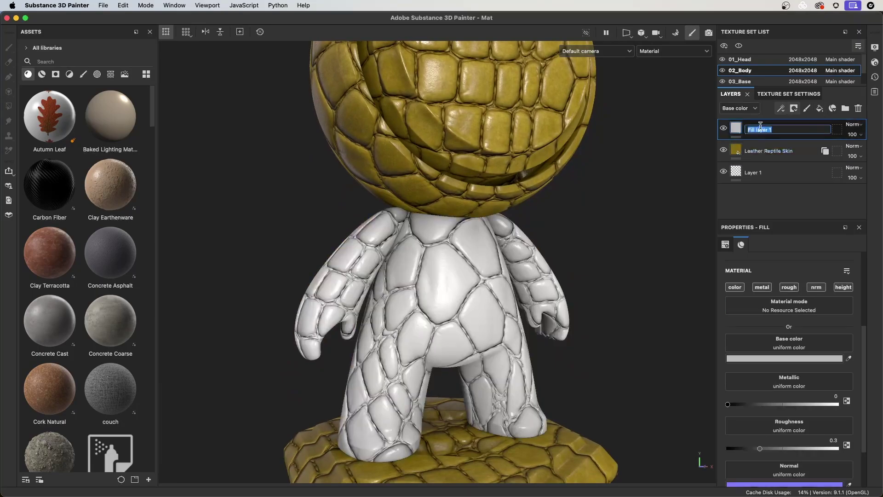
{"action": "type", "text": "New Material"}
{"action": "key", "text": "Return"}
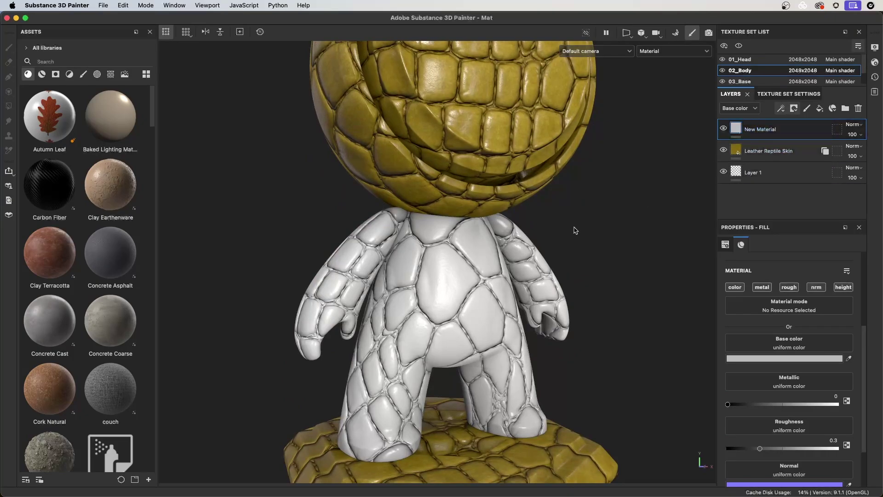
{"action": "right_click_drag", "start_coordinate": [512, 288], "coordinate": [585, 369], "text": "alt"}
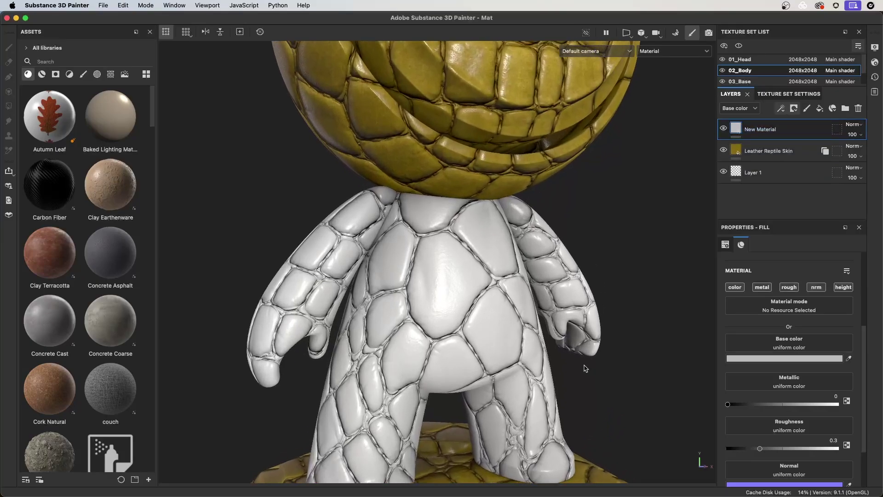
{"action": "middle_click_drag", "start_coordinate": [586, 369], "coordinate": [607, 315], "text": "alt"}
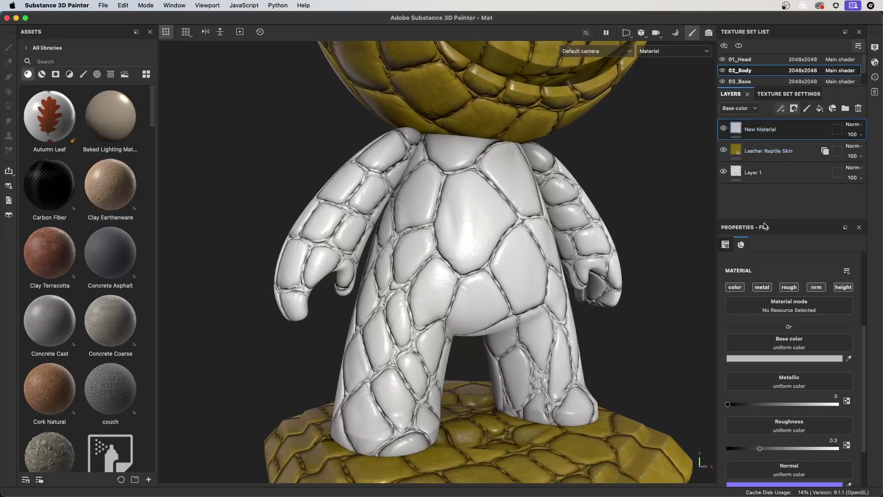
{"action": "left_click_drag", "start_coordinate": [764, 219], "coordinate": [762, 190]}
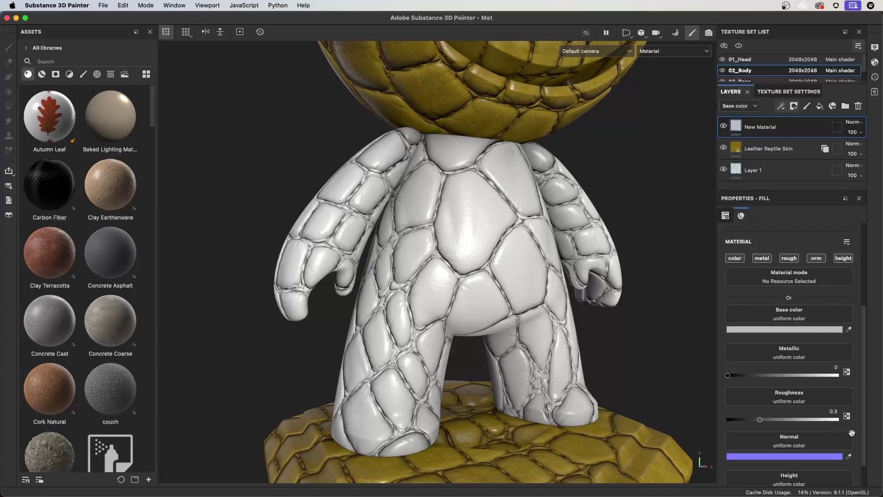
{"action": "scroll", "coordinate": [854, 341], "scroll_direction": "down", "scroll_amount": 2}
{"action": "left_click_drag", "start_coordinate": [854, 342], "coordinate": [854, 344]}
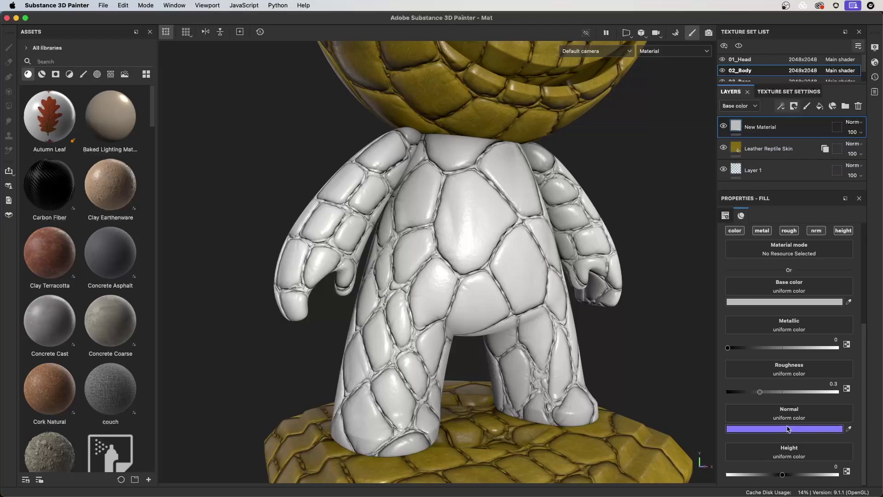
{"action": "scroll", "coordinate": [791, 441], "scroll_direction": "down", "scroll_amount": 1}
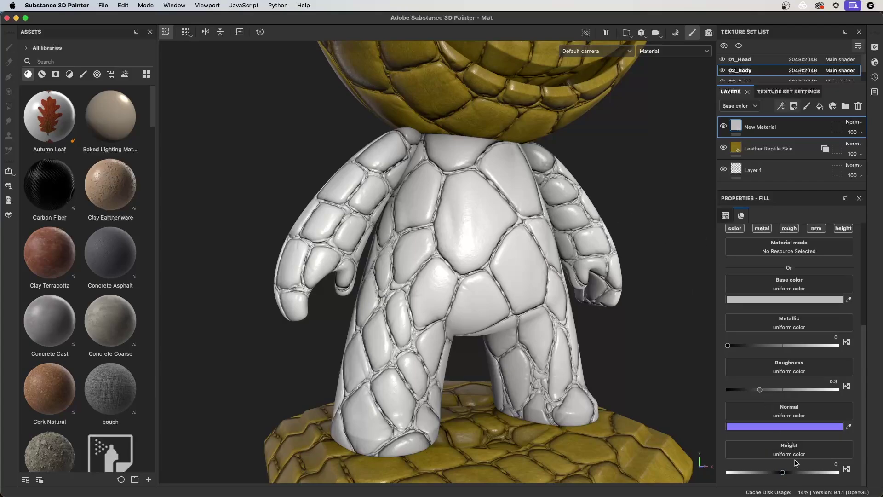
{"action": "left_click_drag", "start_coordinate": [497, 229], "coordinate": [532, 281], "text": "alt"}
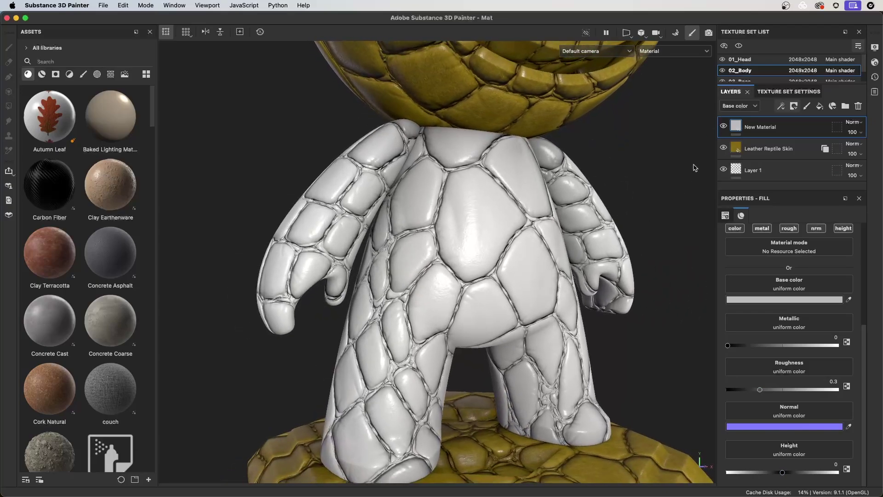
{"action": "left_click", "coordinate": [723, 126]}
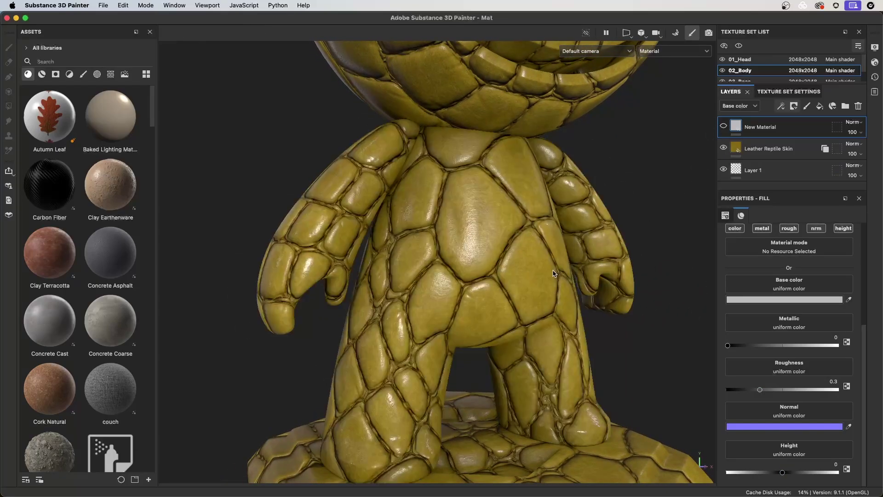
{"action": "left_click", "coordinate": [724, 126]}
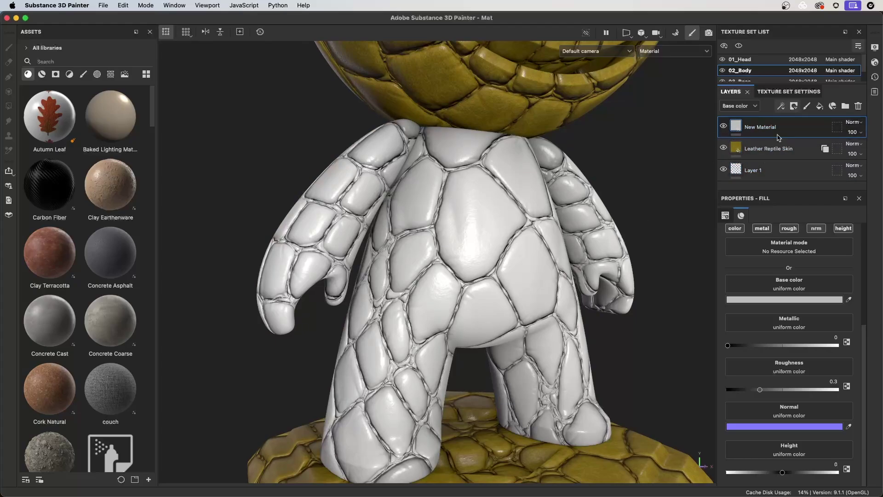
{"action": "left_click_drag", "start_coordinate": [745, 189], "coordinate": [745, 213]}
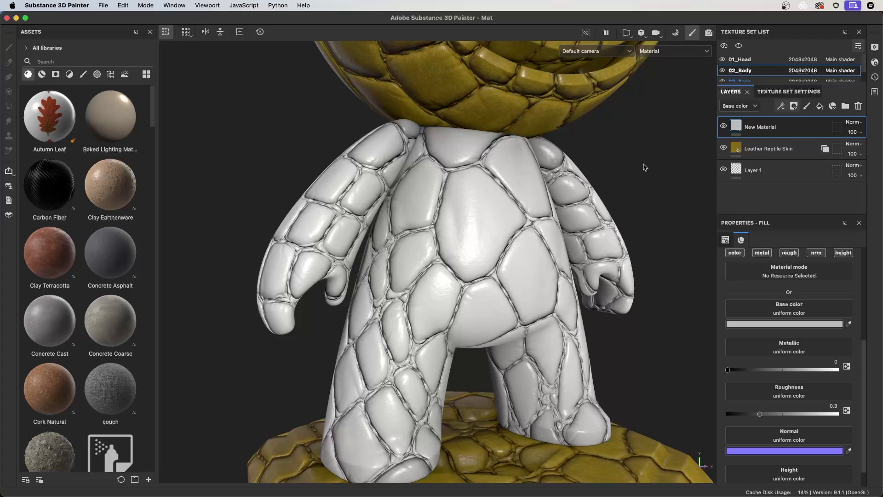
{"action": "left_click", "coordinate": [810, 131]}
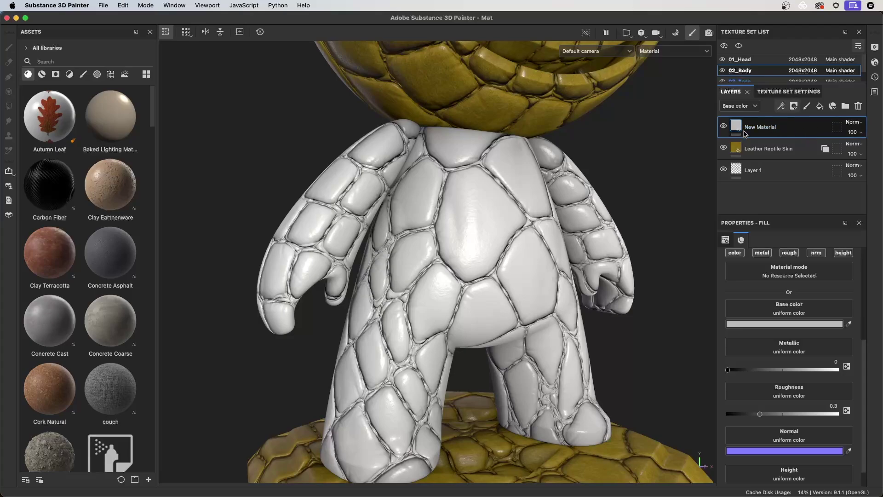
{"action": "left_click", "coordinate": [798, 133]}
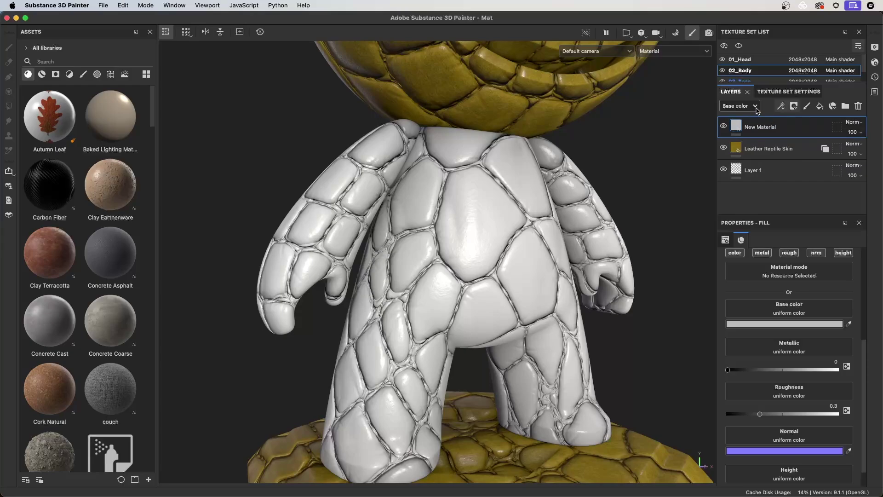
{"action": "left_click", "coordinate": [756, 108]}
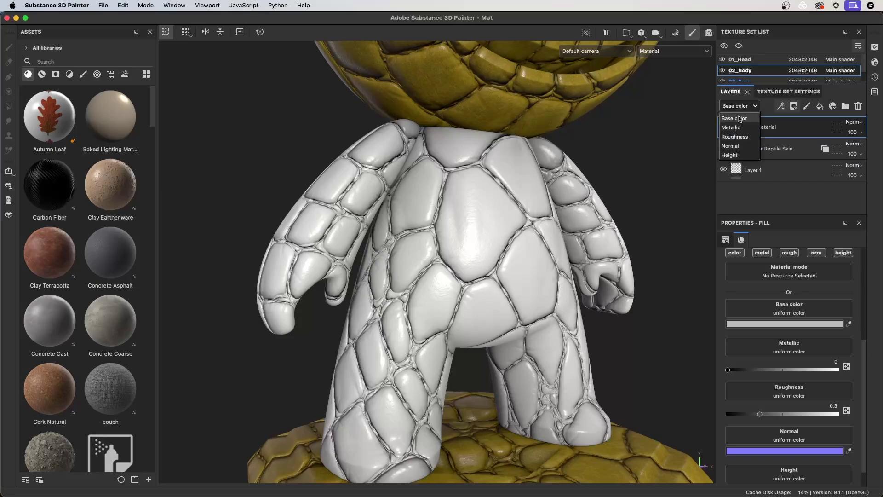
{"action": "left_click", "coordinate": [779, 194]}
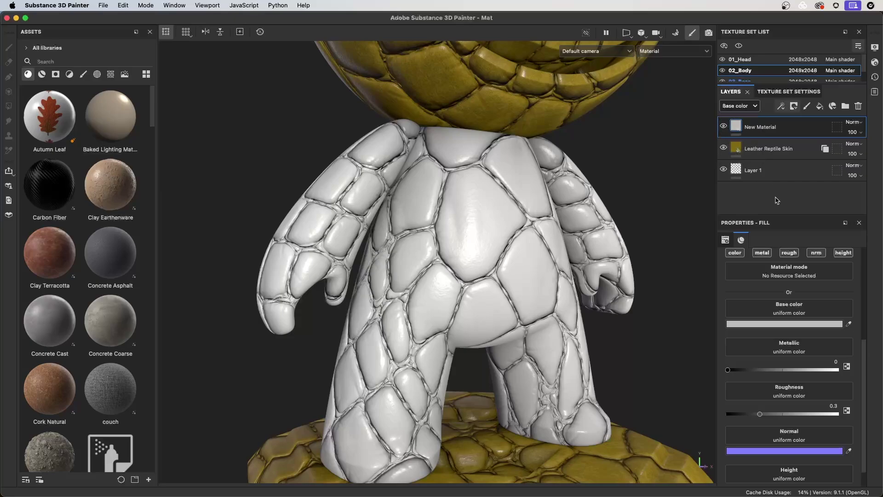
{"action": "left_click", "coordinate": [777, 92]}
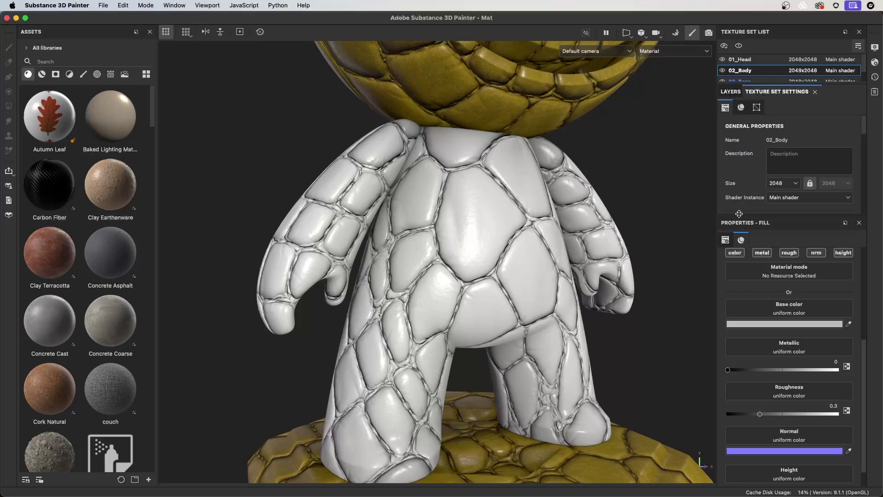
{"action": "left_click_drag", "start_coordinate": [741, 216], "coordinate": [739, 292]}
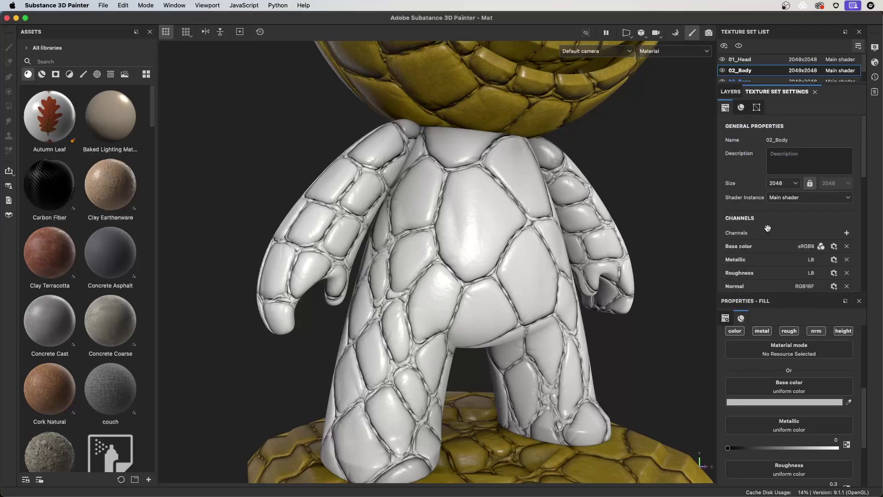
{"action": "scroll", "coordinate": [768, 228], "scroll_direction": "down", "scroll_amount": 3}
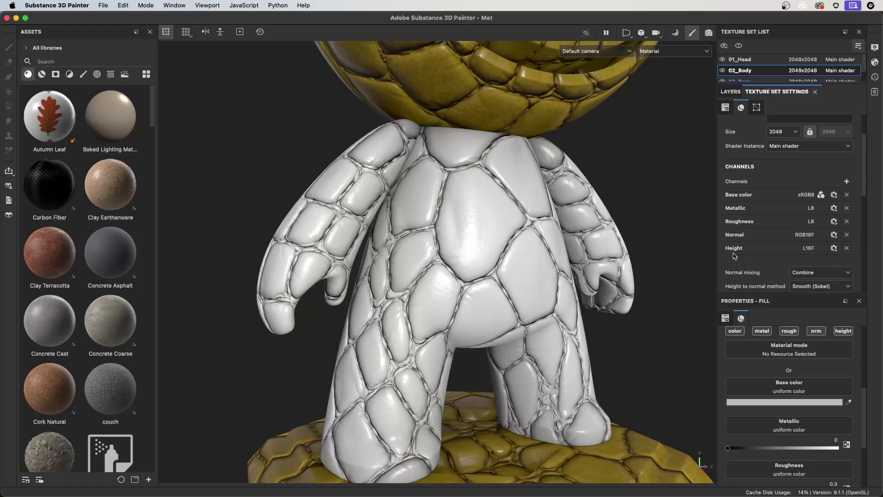
{"action": "left_click", "coordinate": [732, 92]}
{"action": "left_click", "coordinate": [753, 107]}
{"action": "left_click", "coordinate": [743, 164]}
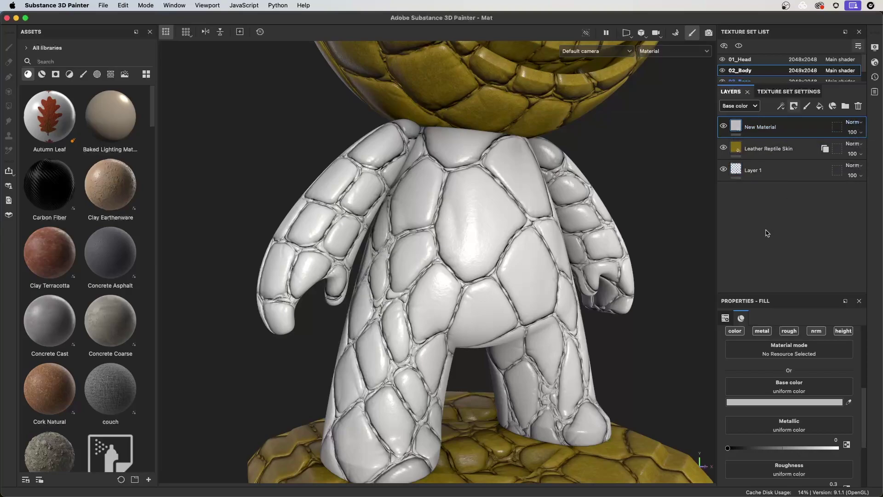
Switch the layer stack's channel view to Normal, after briefly checking Base color.
{"action": "left_click", "coordinate": [758, 106]}
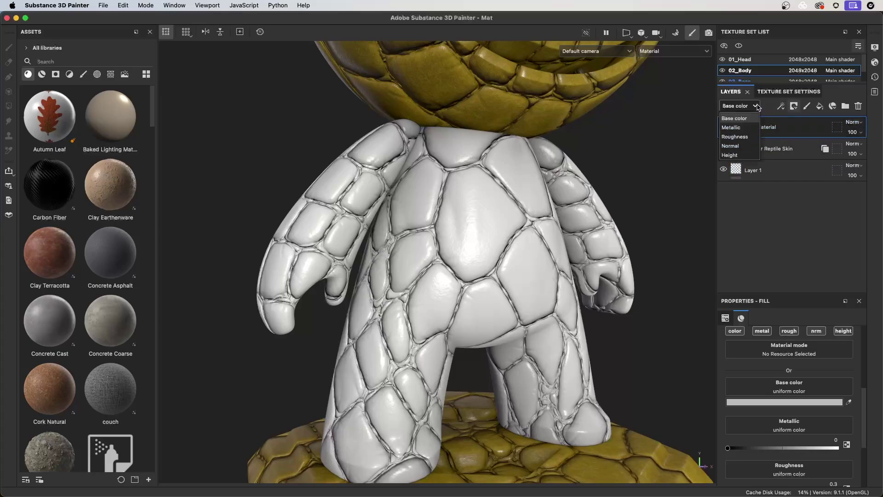
{"action": "left_click", "coordinate": [736, 145]}
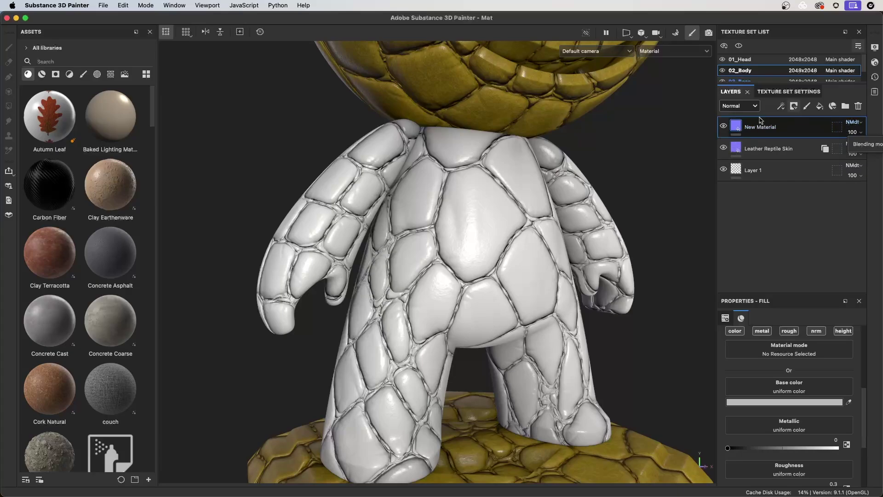
{"action": "left_click", "coordinate": [739, 106]}
{"action": "left_click", "coordinate": [739, 116]}
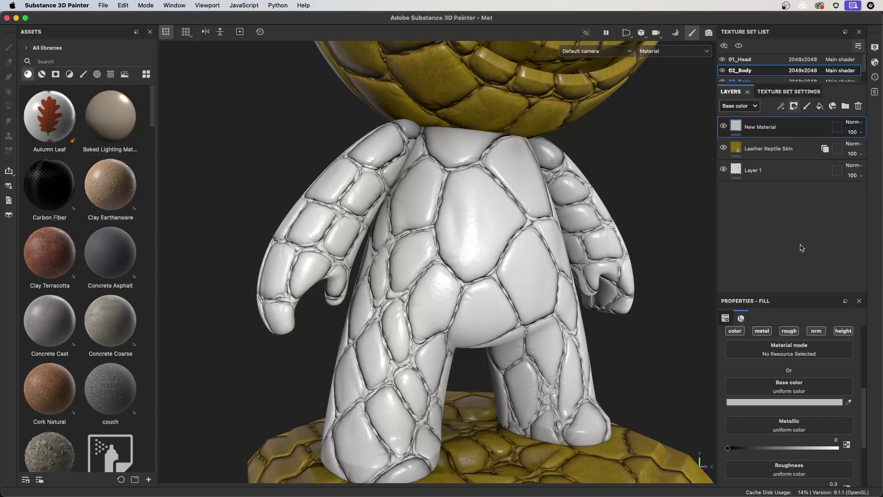
{"action": "left_click", "coordinate": [739, 106]}
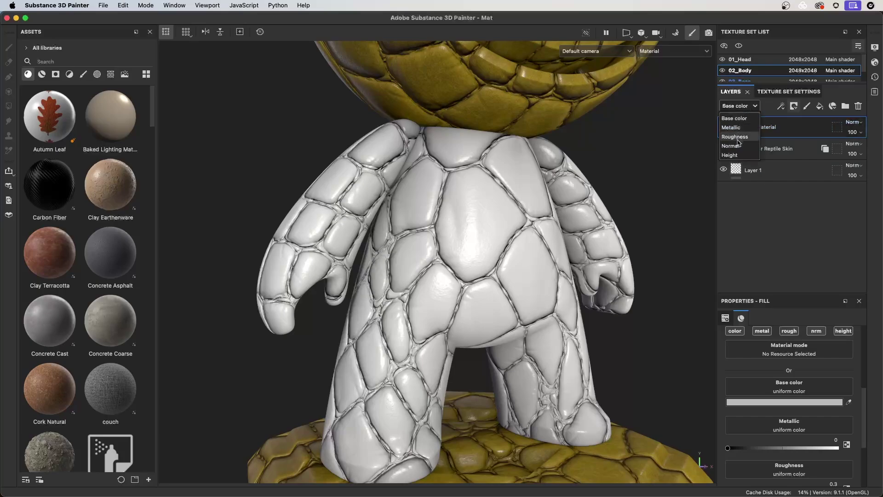
{"action": "left_click", "coordinate": [735, 145]}
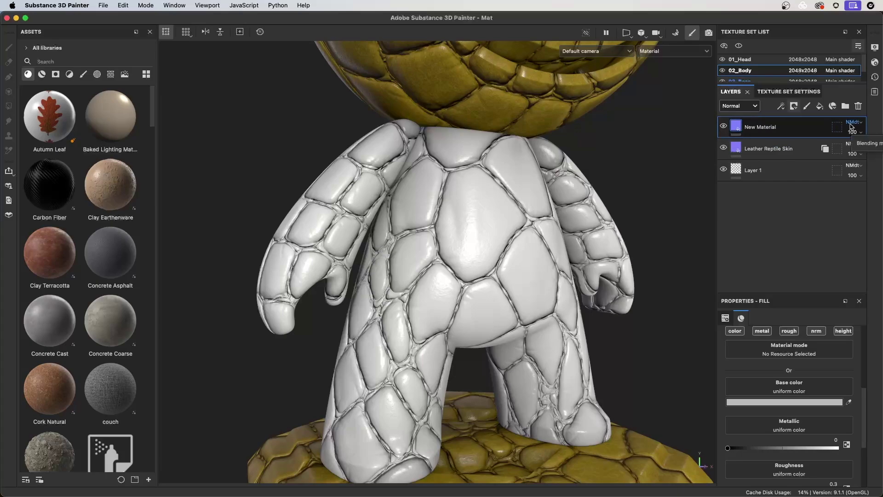
Set New Material's Normal blending mode to Normal and enlarge the properties panel.
{"action": "left_click", "coordinate": [850, 123]}
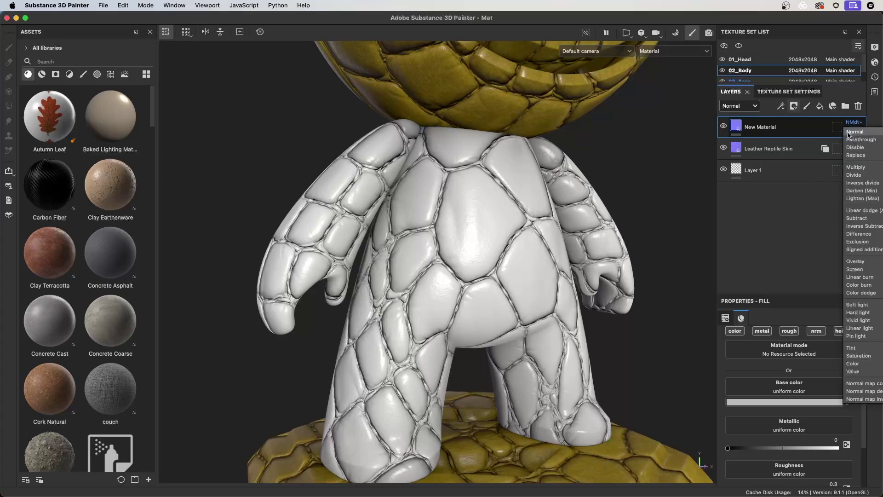
{"action": "left_click", "coordinate": [854, 132]}
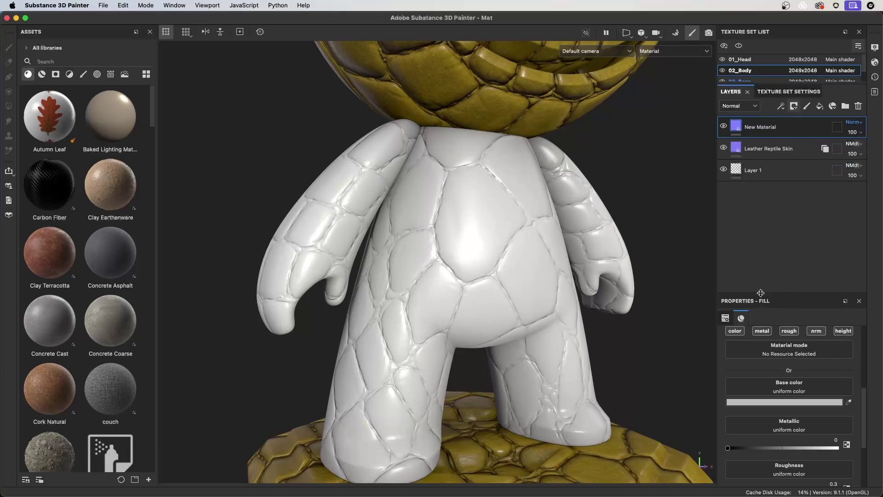
{"action": "left_click_drag", "start_coordinate": [761, 293], "coordinate": [761, 198]}
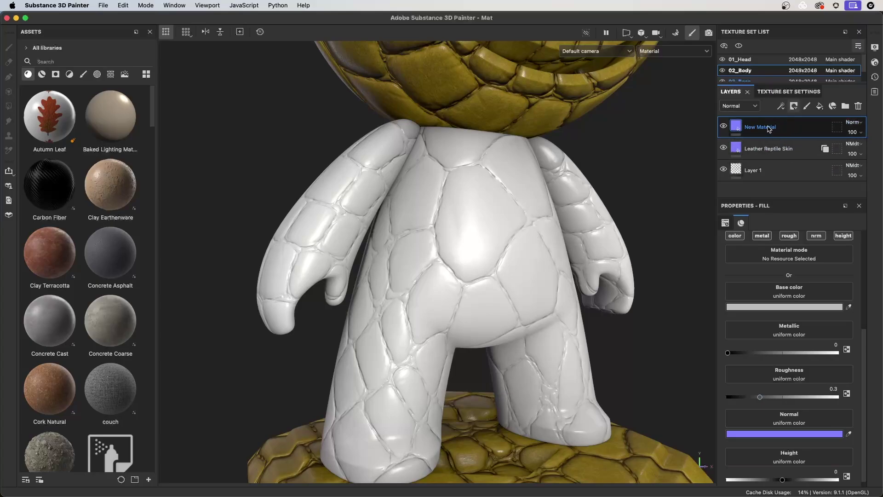
Show Height-channel blending and set New Material's height blending to Normal.
{"action": "left_click", "coordinate": [746, 106]}
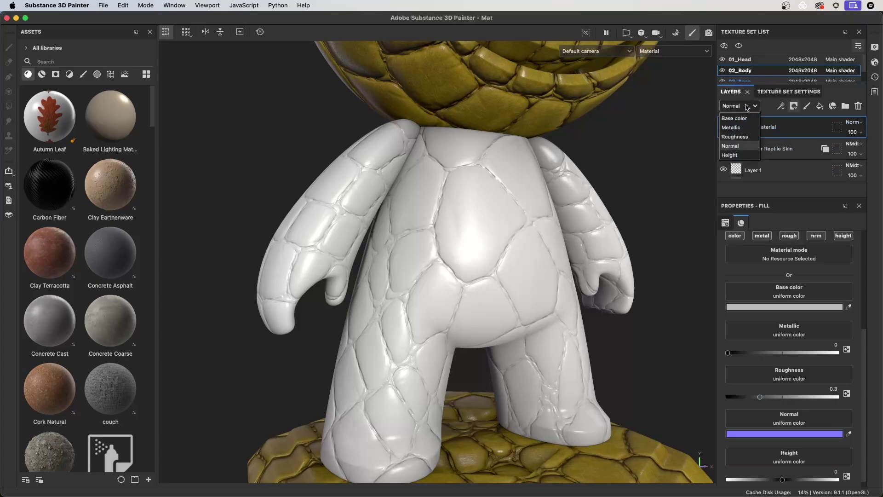
{"action": "left_click", "coordinate": [733, 155]}
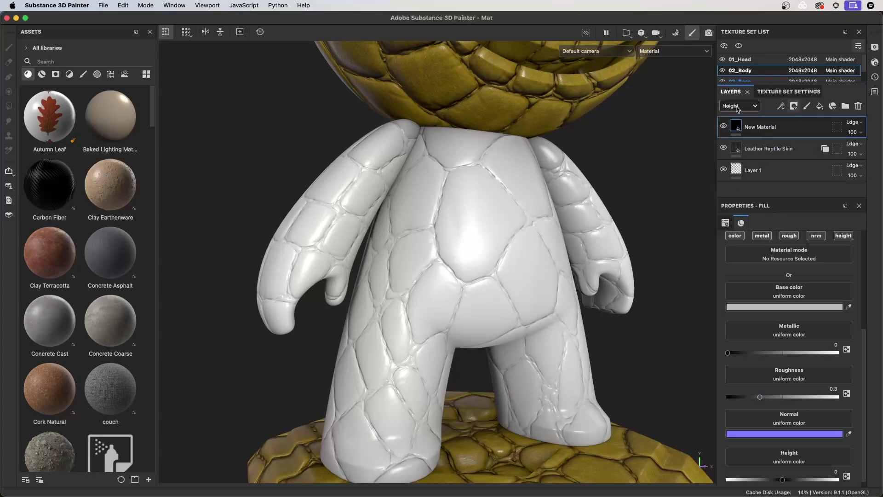
{"action": "left_click", "coordinate": [852, 123]}
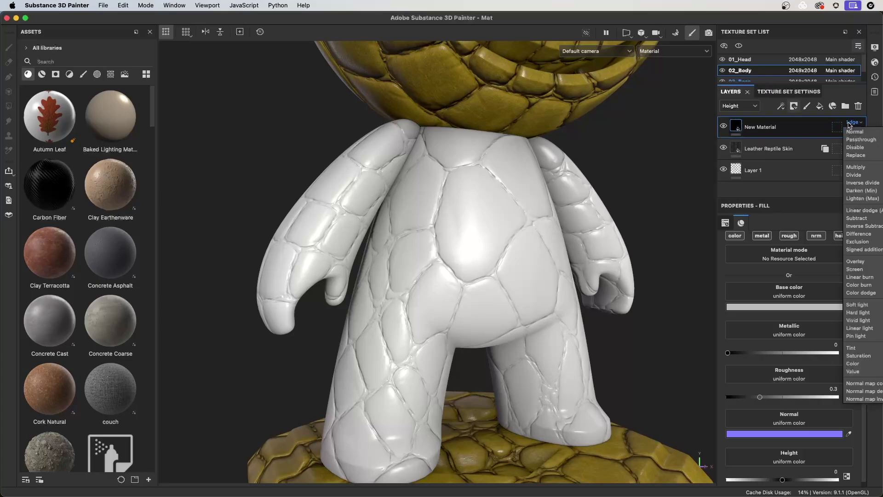
{"action": "left_click", "coordinate": [855, 131]}
{"action": "left_click_drag", "start_coordinate": [566, 294], "coordinate": [574, 299], "text": "alt"}
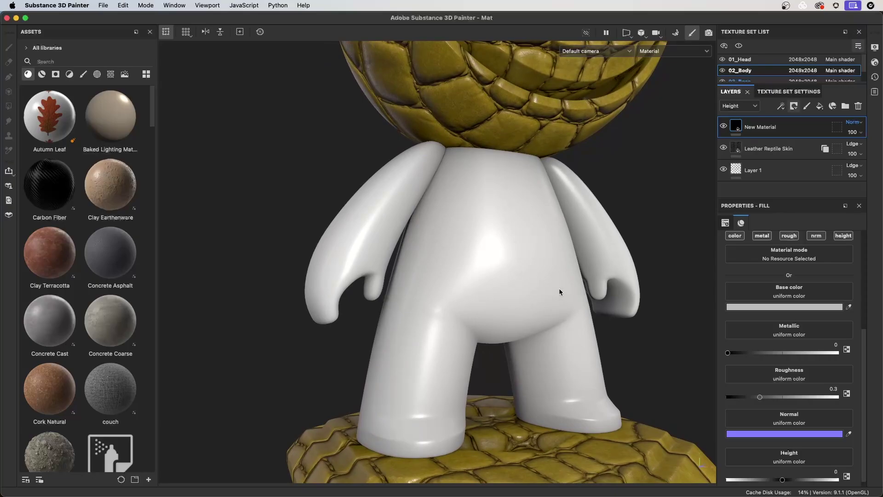
Toggle New Material's visibility to compare, then undo back to the reptile height relief.
{"action": "left_click", "coordinate": [724, 126]}
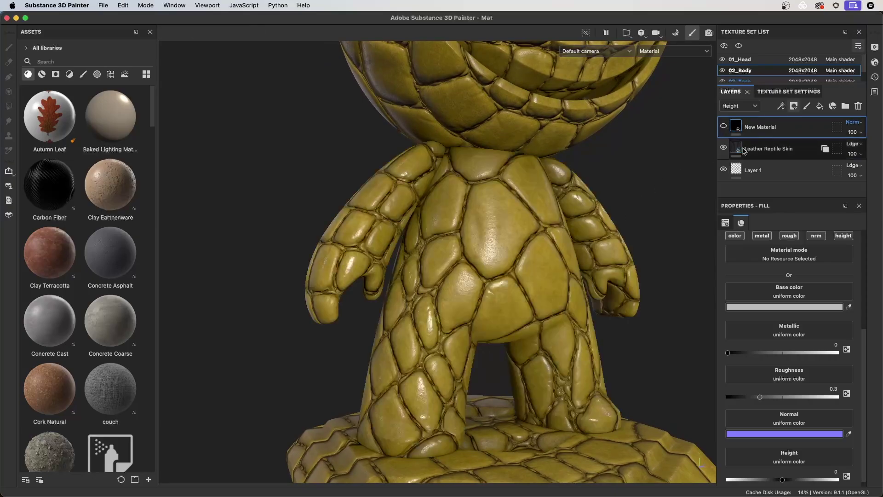
{"action": "left_click", "coordinate": [723, 126]}
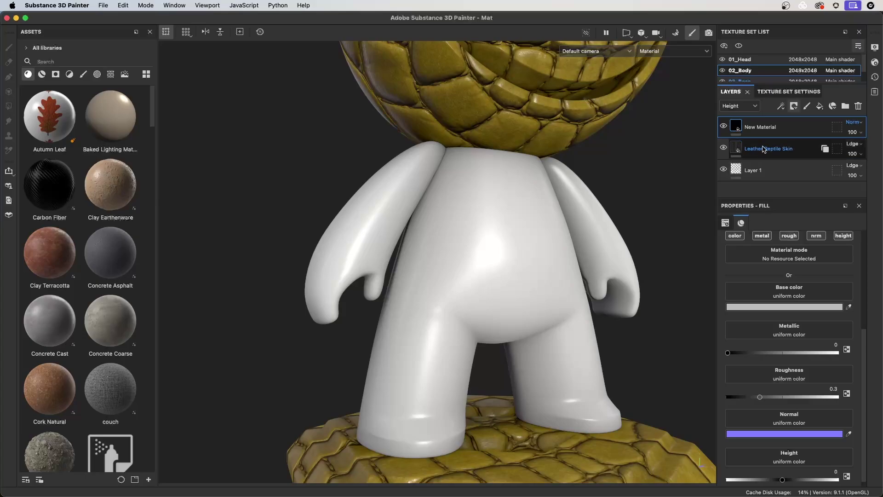
{"action": "key", "text": "super+z"}
{"action": "key", "text": "super+z"}
{"action": "key", "text": "super+z"}
{"action": "key", "text": "super+z"}
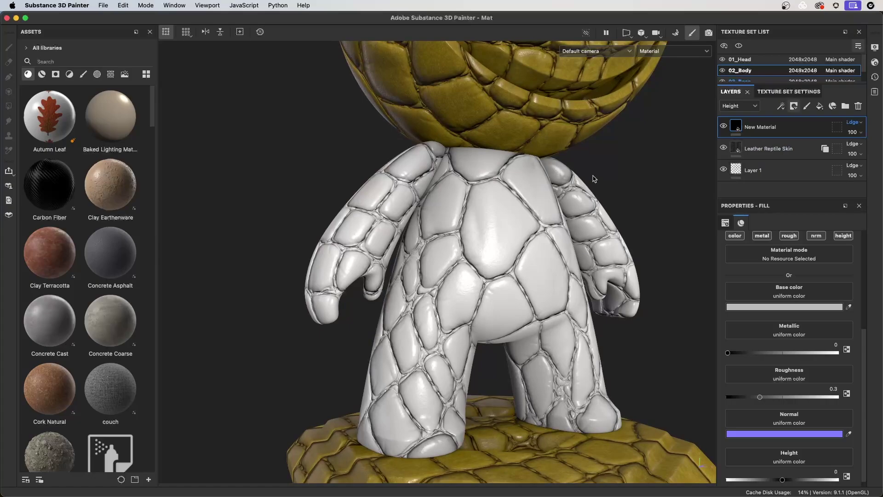
Widen the layers and properties panels and open New Material's context menu.
{"action": "left_click", "coordinate": [738, 106]}
{"action": "left_click", "coordinate": [763, 192]}
{"action": "left_click_drag", "start_coordinate": [716, 153], "coordinate": [622, 153]}
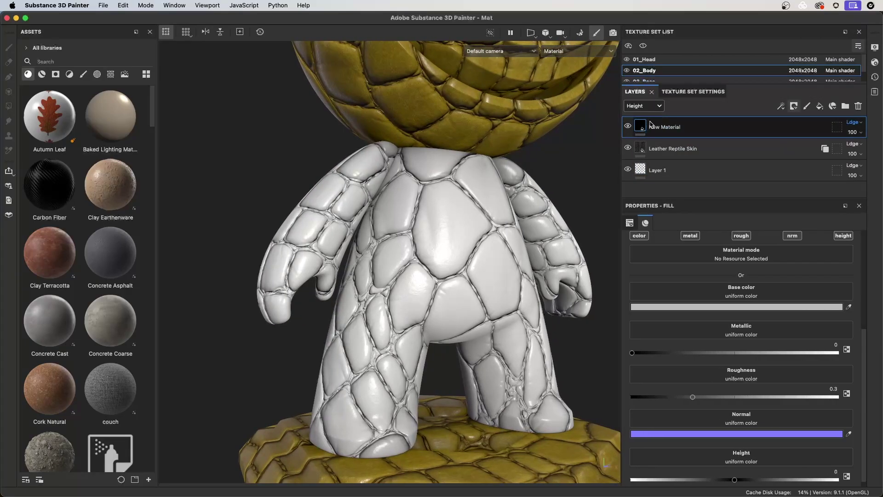
{"action": "right_click", "coordinate": [652, 124]}
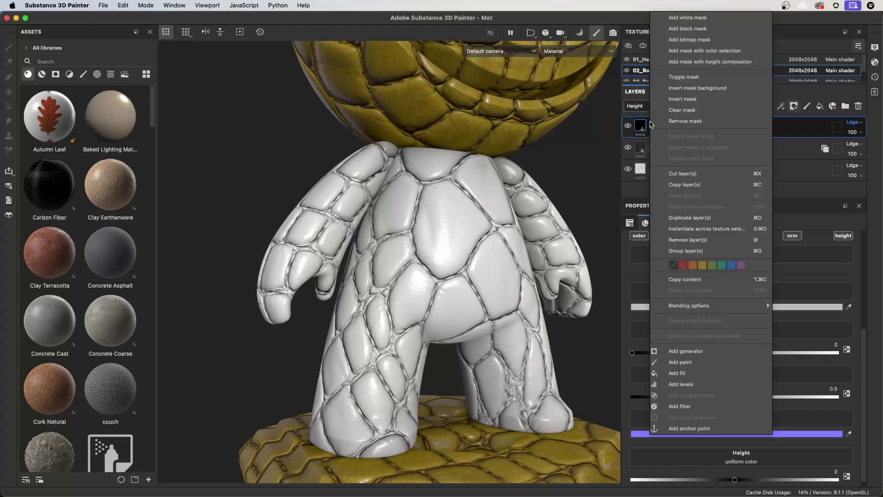
{"action": "mouse_move", "coordinate": [686, 308]}
From Base color view, apply New Material's Normal blending to all channels, smoothing the body white.
{"action": "left_click", "coordinate": [629, 195]}
{"action": "left_click", "coordinate": [640, 105]}
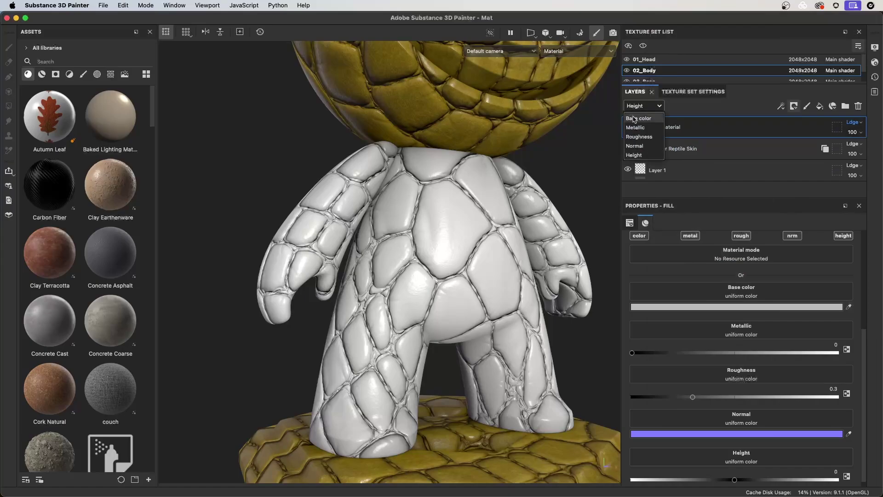
{"action": "left_click", "coordinate": [634, 119]}
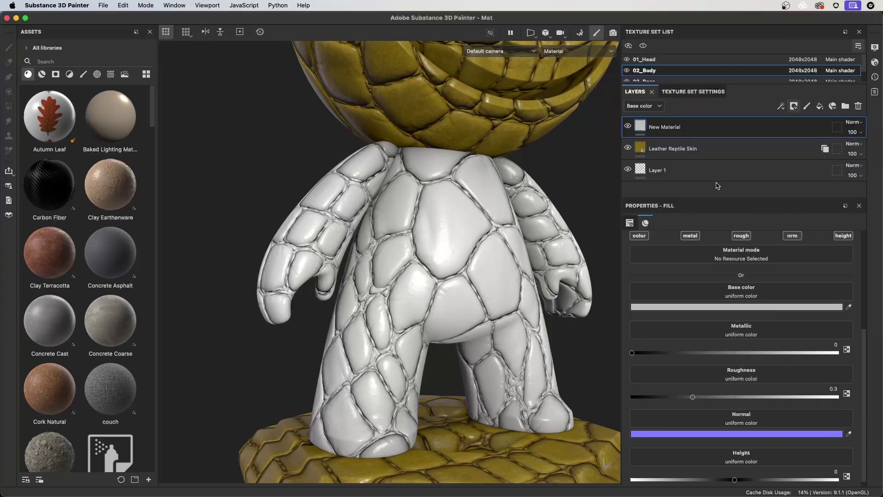
{"action": "right_click", "coordinate": [652, 125]}
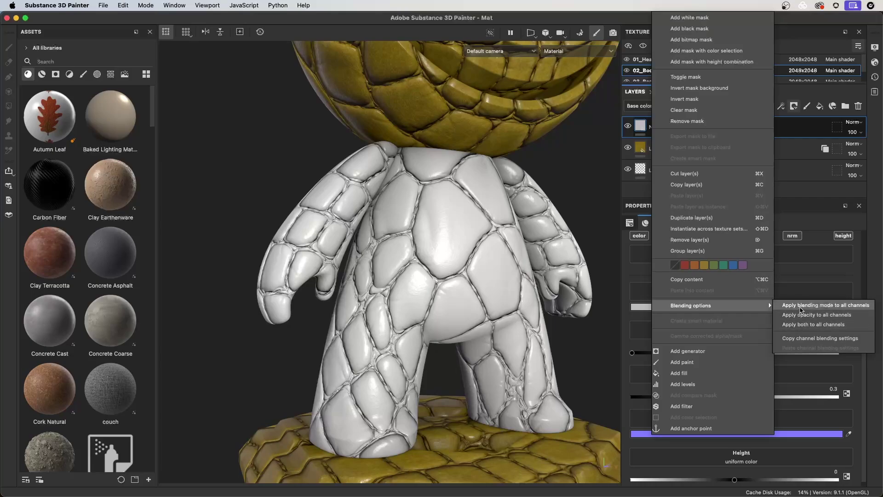
{"action": "left_click", "coordinate": [802, 305]}
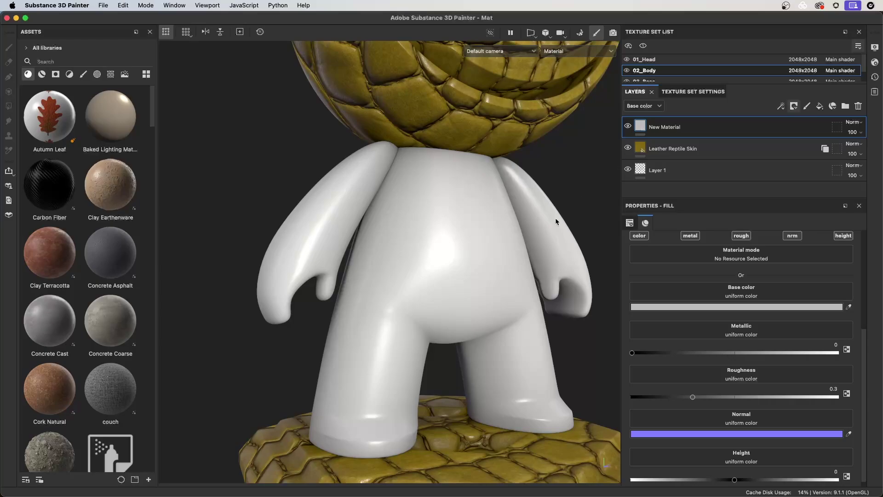
{"action": "left_click_drag", "start_coordinate": [548, 258], "coordinate": [492, 276], "text": "alt"}
{"action": "right_click_drag", "start_coordinate": [492, 276], "coordinate": [543, 312], "text": "alt"}
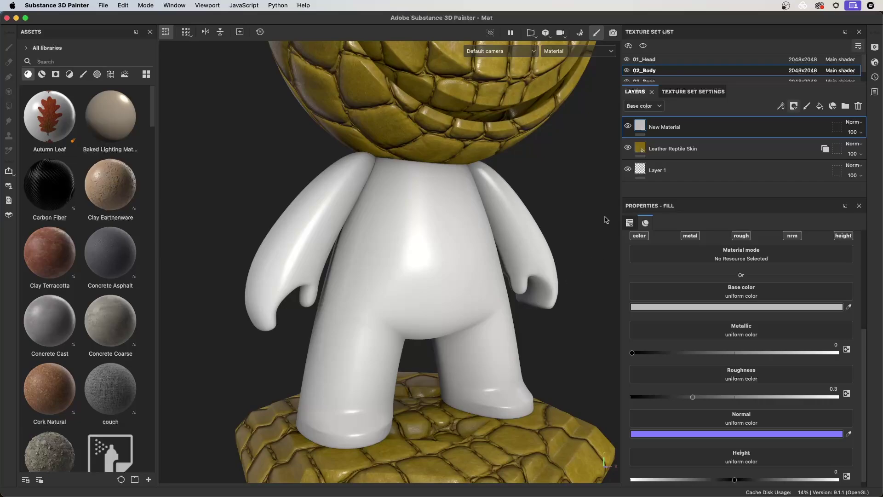
{"action": "left_click_drag", "start_coordinate": [621, 196], "coordinate": [690, 193]}
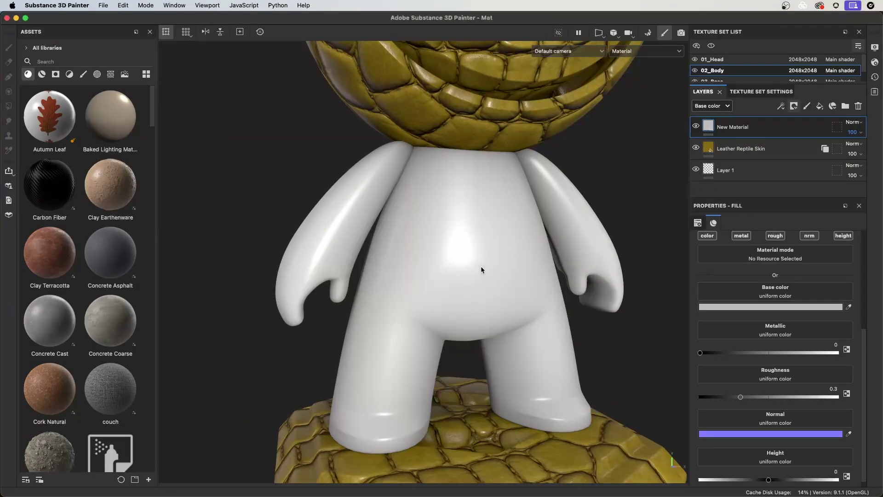
{"action": "right_click_drag", "start_coordinate": [513, 270], "coordinate": [529, 255], "text": "alt"}
{"action": "middle_click_drag", "start_coordinate": [527, 256], "coordinate": [461, 276], "text": "alt"}
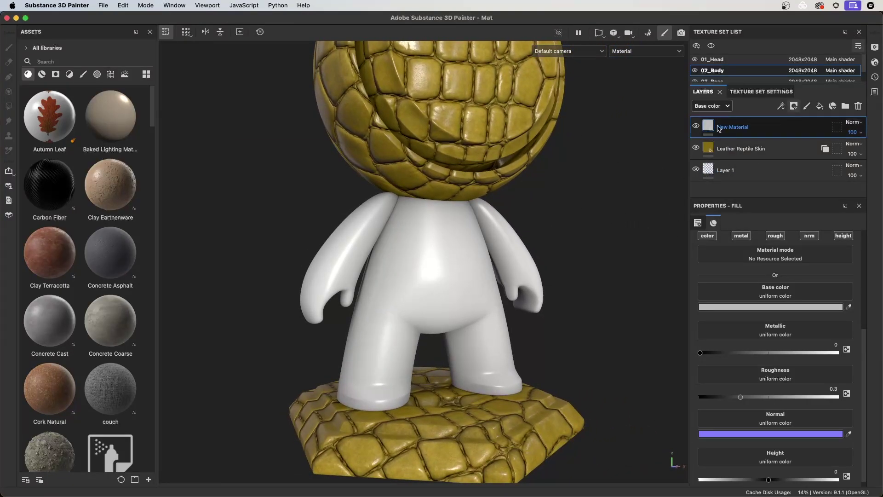
Add a height-comparison mask to New Material, comparing the Height channel.
{"action": "left_click", "coordinate": [794, 106]}
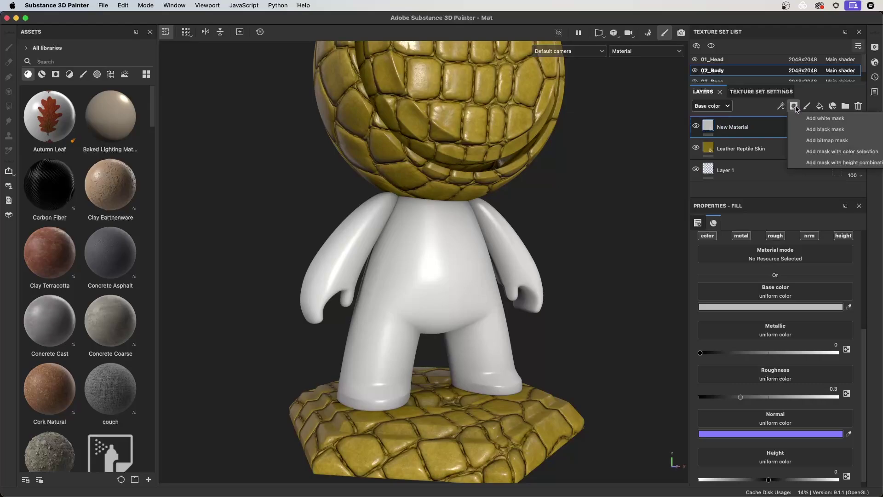
{"action": "left_click", "coordinate": [804, 164]}
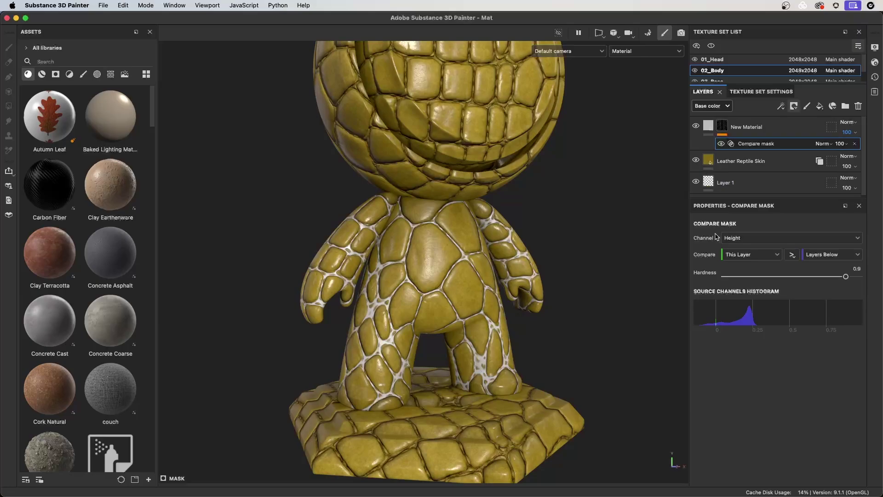
{"action": "left_click", "coordinate": [750, 240]}
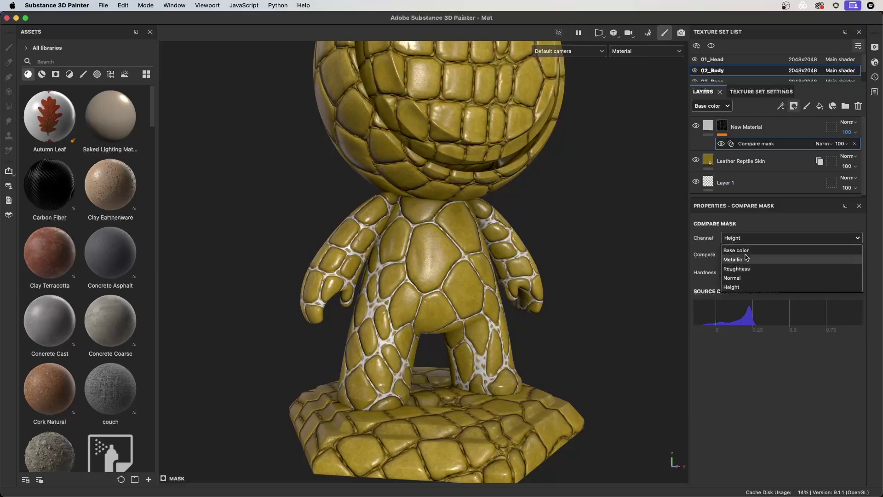
{"action": "left_click", "coordinate": [742, 288]}
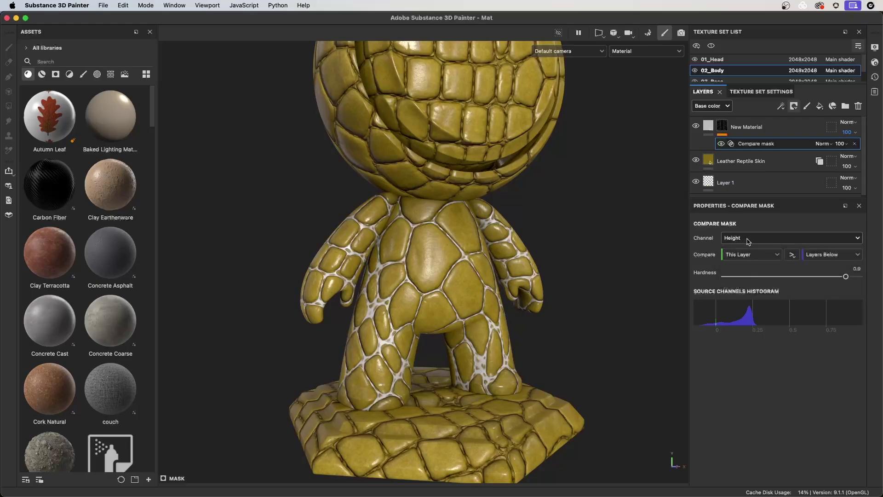
{"action": "right_click_drag", "start_coordinate": [501, 278], "coordinate": [509, 306], "text": "alt"}
{"action": "middle_click_drag", "start_coordinate": [509, 306], "coordinate": [520, 255], "text": "alt"}
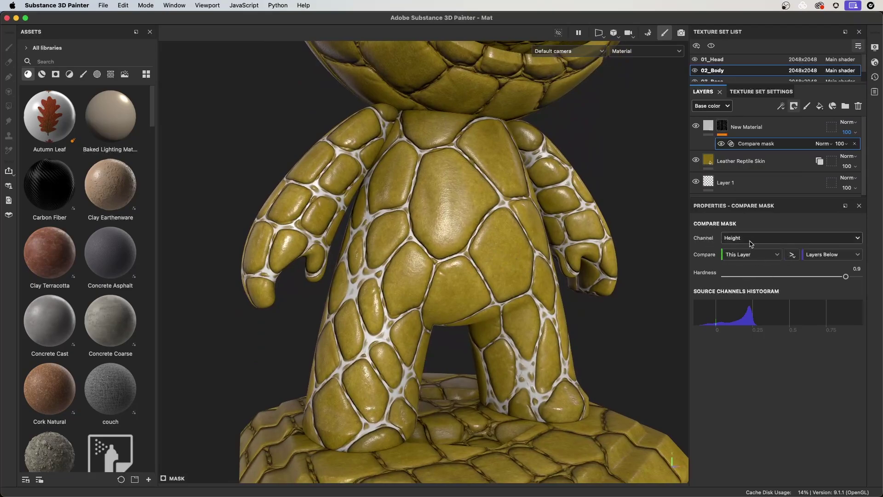
Keep This Layer greater than Layers Below and set the compare hardness to 0.9.
{"action": "left_click", "coordinate": [723, 125]}
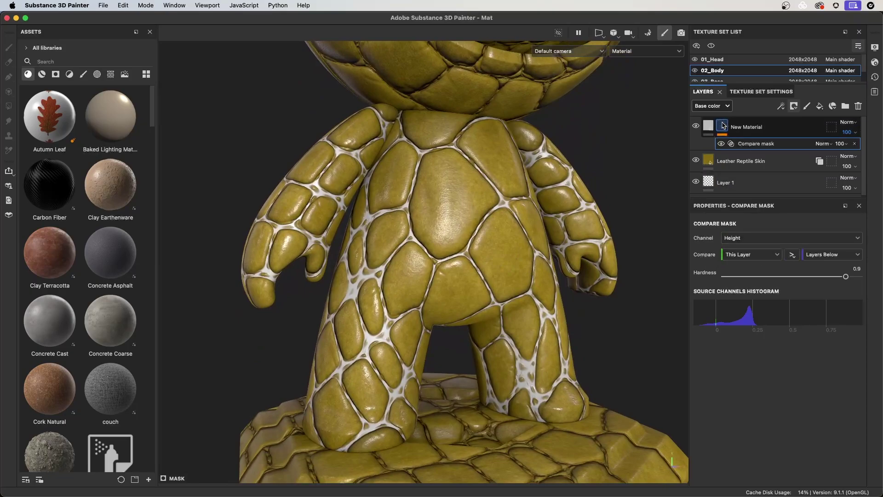
{"action": "left_click", "coordinate": [749, 145]}
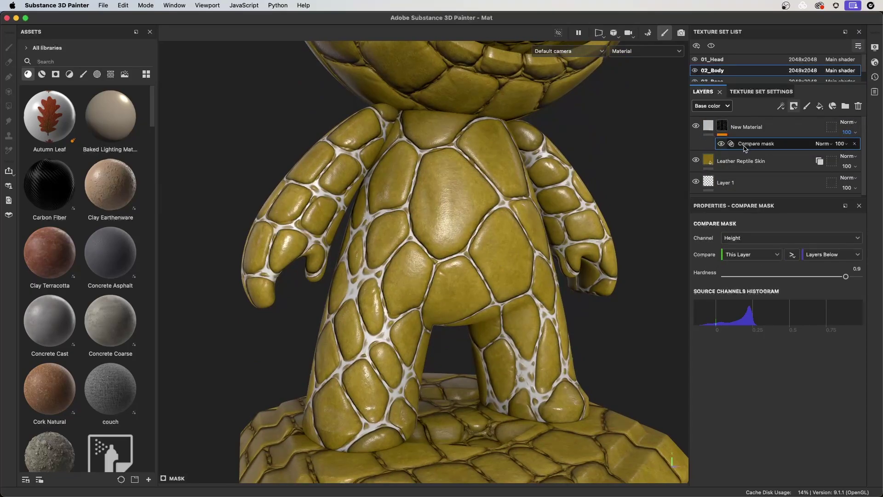
{"action": "left_click", "coordinate": [793, 256]}
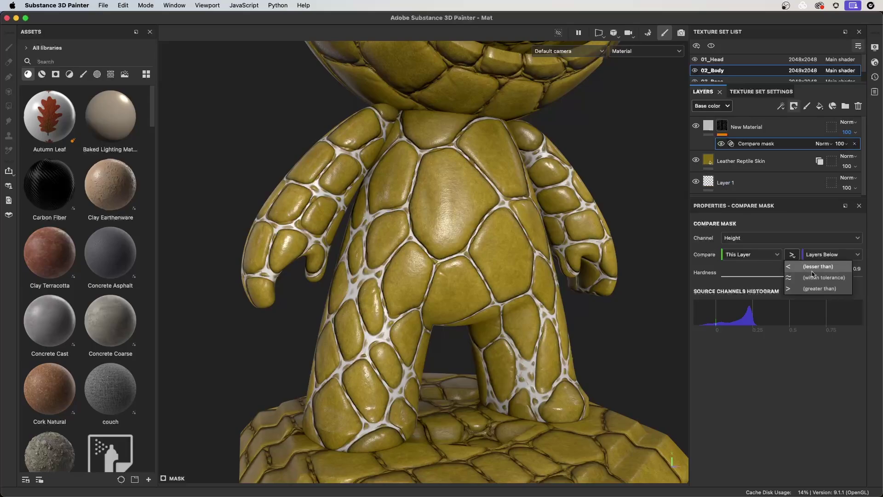
{"action": "left_click", "coordinate": [801, 292]}
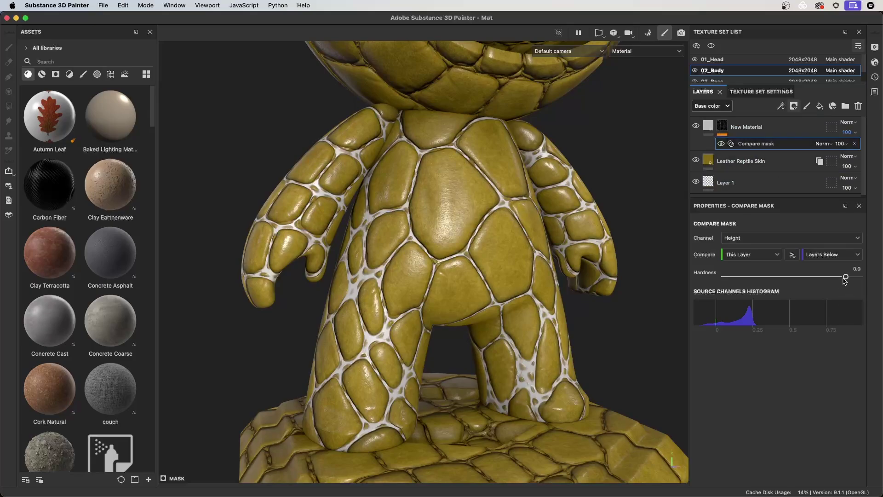
{"action": "mouse_move", "coordinate": [846, 277]}
{"action": "left_mouse_down"}
{"action": "mouse_move", "coordinate": [747, 277]}
{"action": "mouse_move", "coordinate": [778, 287]}
{"action": "mouse_move", "coordinate": [751, 289]}
{"action": "mouse_move", "coordinate": [866, 293]}
{"action": "mouse_move", "coordinate": [846, 277]}
{"action": "left_mouse_up"}
{"action": "left_click_drag", "start_coordinate": [578, 269], "coordinate": [557, 294], "text": "alt"}
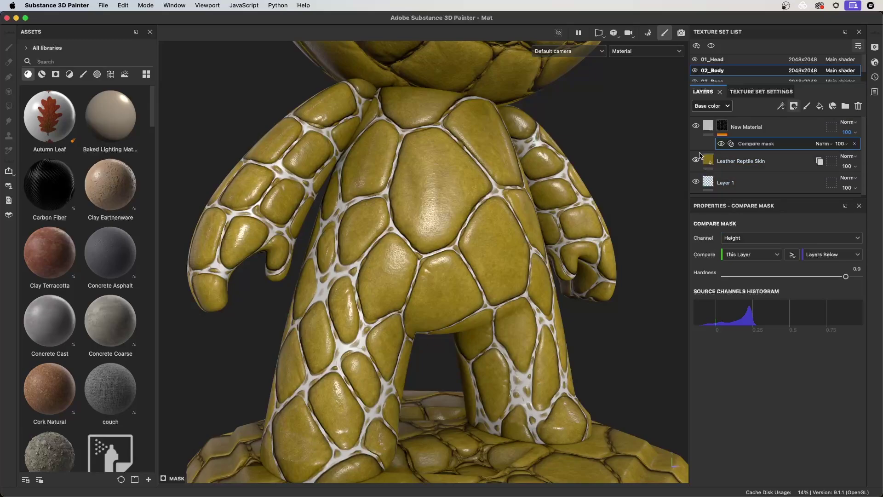
{"action": "left_click", "coordinate": [723, 126], "text": "alt"}
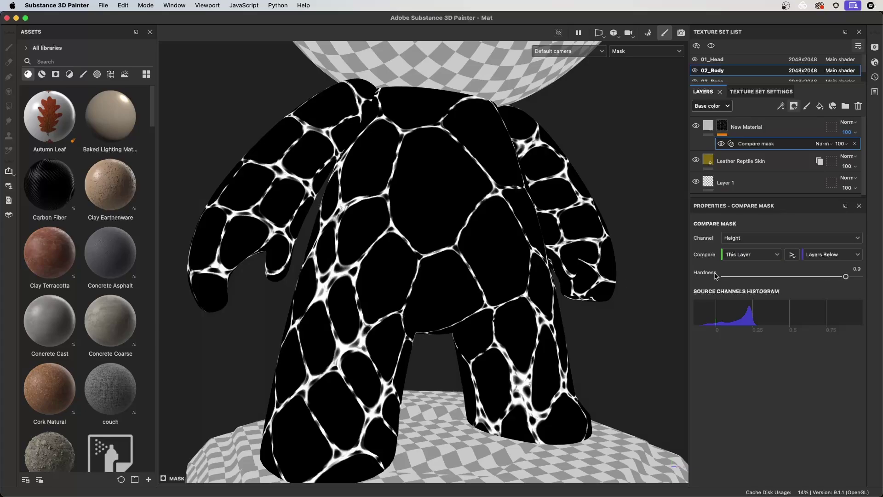
{"action": "mouse_move", "coordinate": [845, 277]}
{"action": "left_mouse_down"}
{"action": "mouse_move", "coordinate": [744, 278]}
{"action": "mouse_move", "coordinate": [860, 286]}
{"action": "mouse_move", "coordinate": [845, 286]}
{"action": "left_mouse_up"}
{"action": "key", "text": "m"}
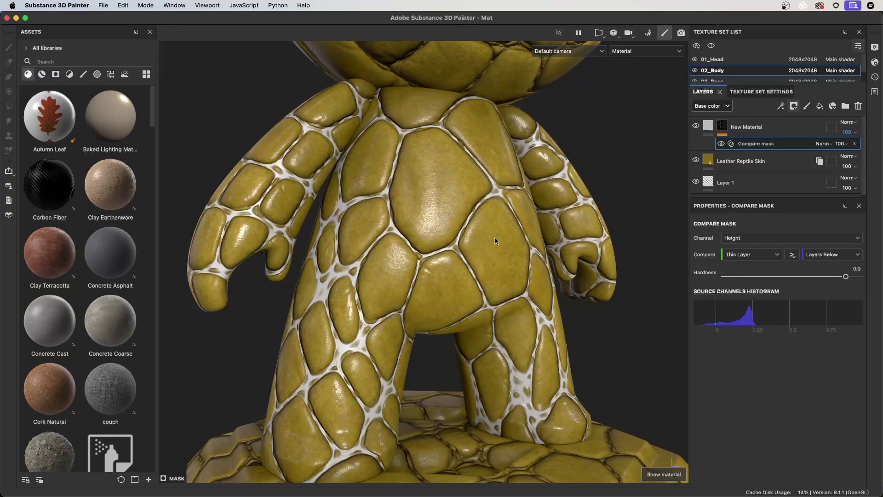
{"action": "left_click_drag", "start_coordinate": [548, 264], "coordinate": [509, 252], "text": "alt"}
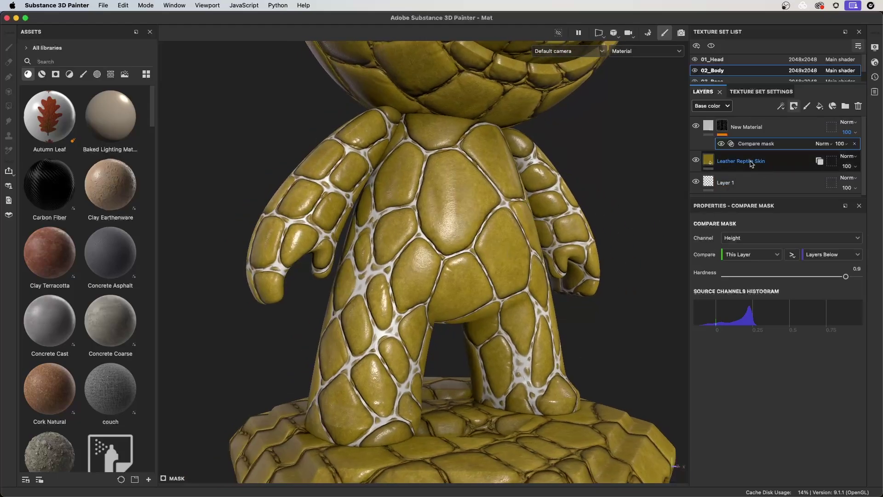
Assign the Dirt 4 resource to New Material's height slot.
{"action": "left_click", "coordinate": [707, 128]}
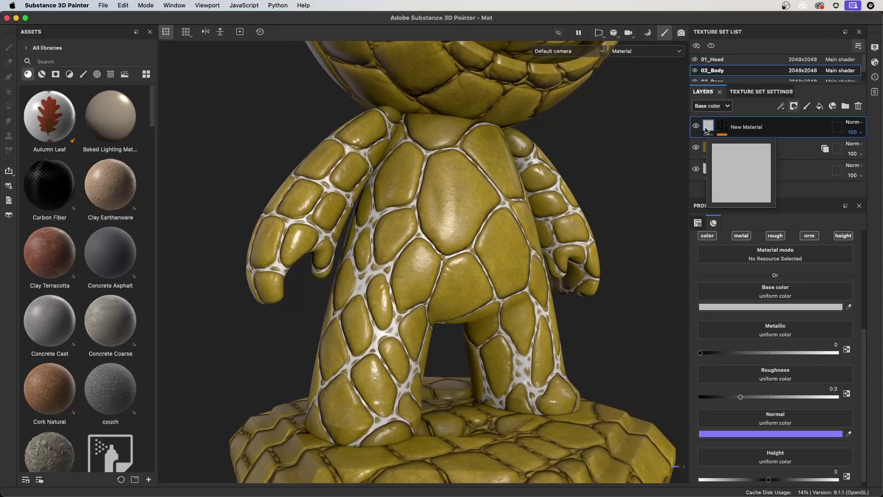
{"action": "scroll", "coordinate": [466, 246], "scroll_direction": "up", "scroll_amount": 3}
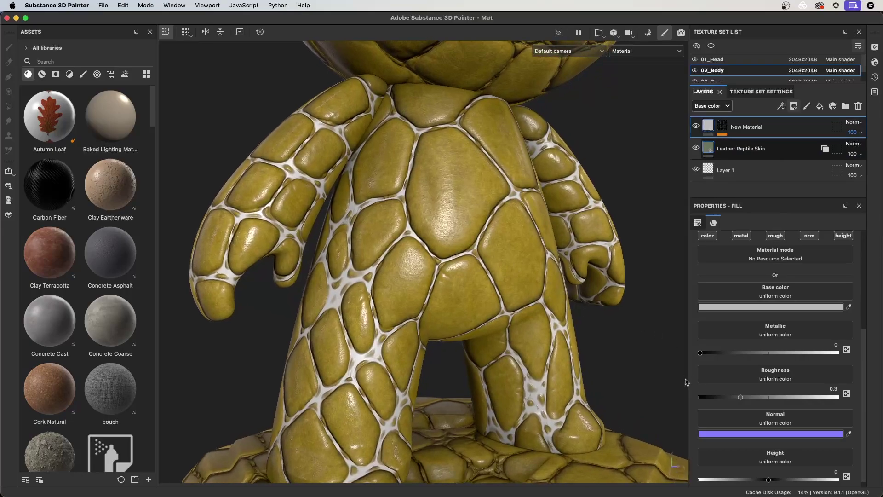
{"action": "scroll", "coordinate": [752, 376], "scroll_direction": "down", "scroll_amount": 1}
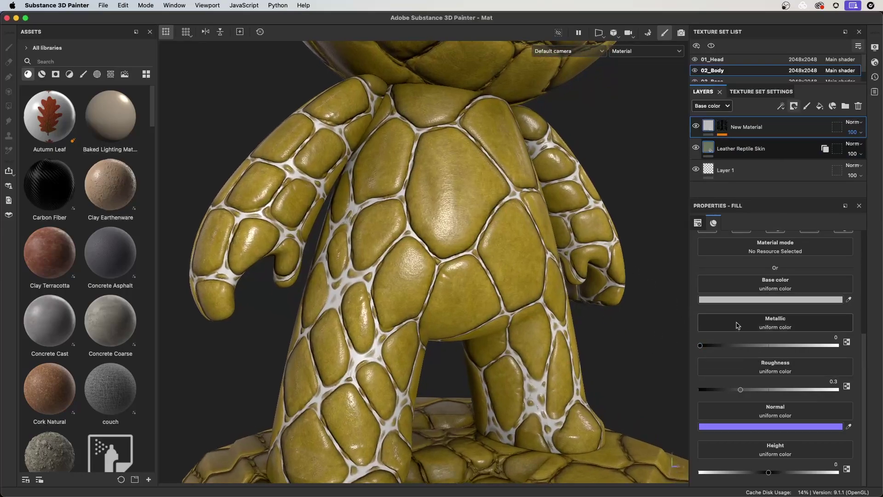
{"action": "left_click", "coordinate": [708, 450]}
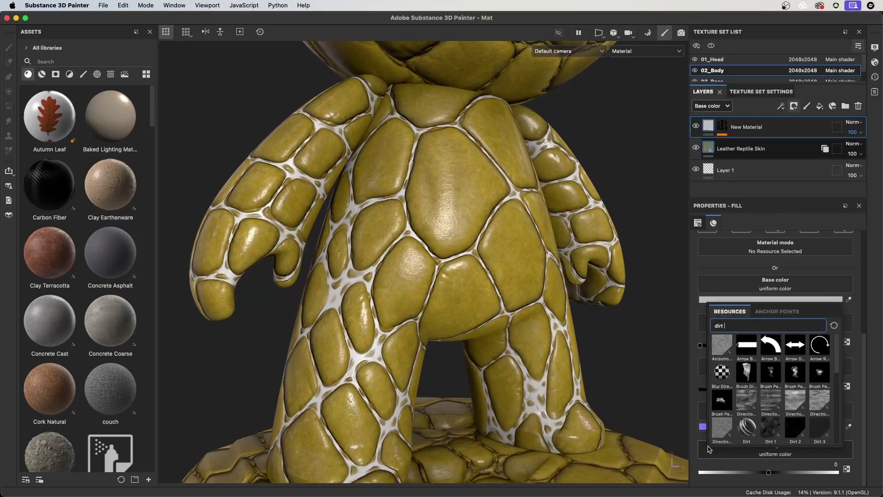
{"action": "left_click", "coordinate": [720, 329]}
{"action": "scroll", "coordinate": [775, 416], "scroll_direction": "down", "scroll_amount": 2}
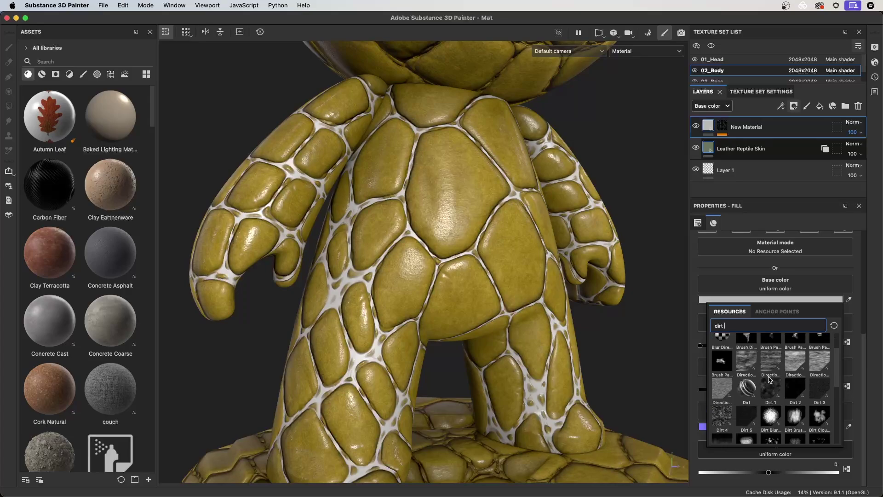
{"action": "left_click", "coordinate": [721, 406]}
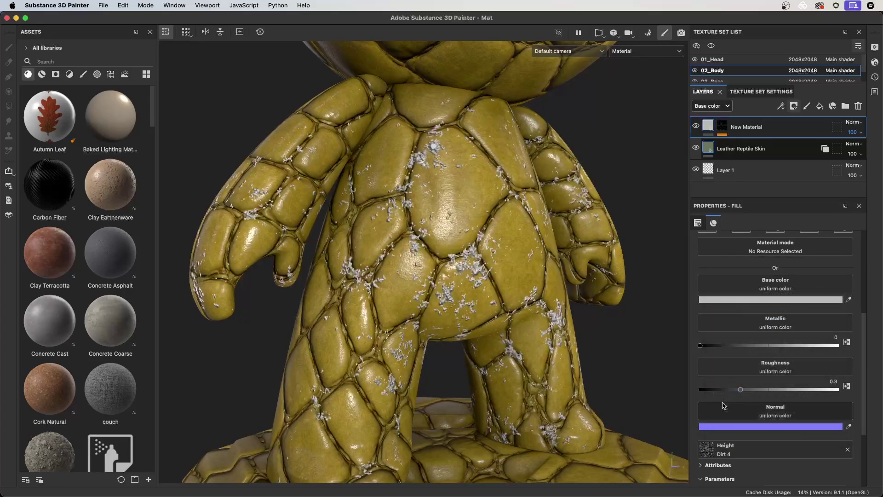
{"action": "left_click_drag", "start_coordinate": [508, 301], "coordinate": [549, 343], "text": "alt"}
Set Dirt 4's noise scale to 3 and balance to 0.68.
{"action": "scroll", "coordinate": [746, 467], "scroll_direction": "down", "scroll_amount": 3}
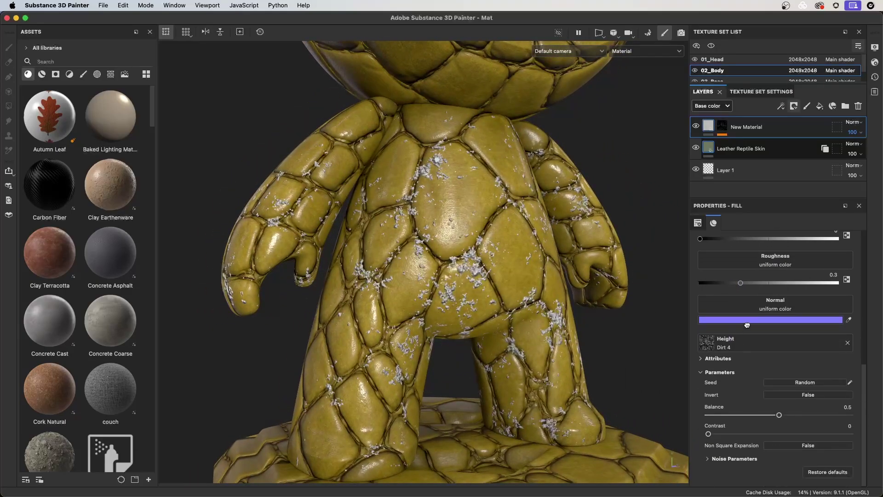
{"action": "left_click", "coordinate": [708, 459]}
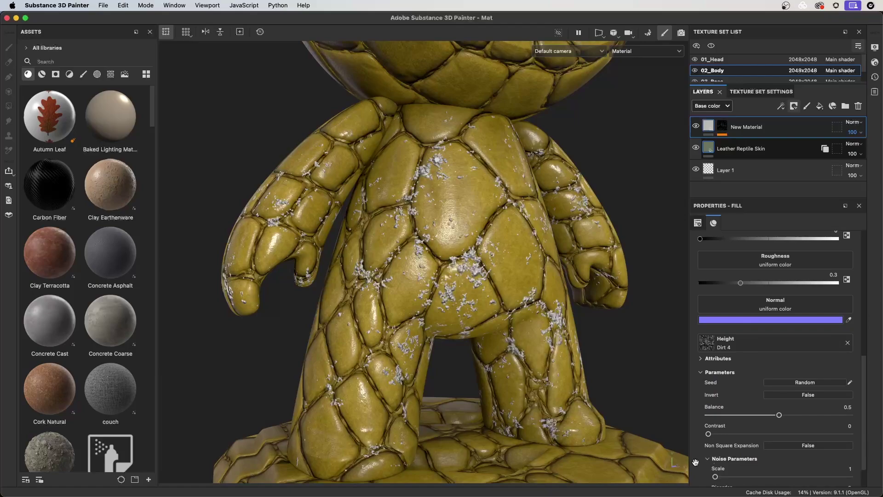
{"action": "scroll", "coordinate": [718, 448], "scroll_direction": "down", "scroll_amount": 2}
{"action": "left_click_drag", "start_coordinate": [730, 441], "coordinate": [806, 440]}
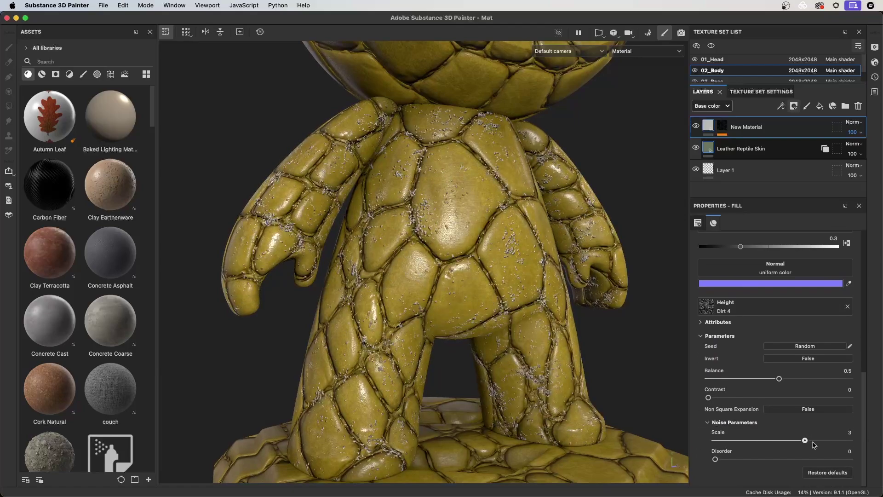
{"action": "left_click_drag", "start_coordinate": [779, 379], "coordinate": [803, 392]}
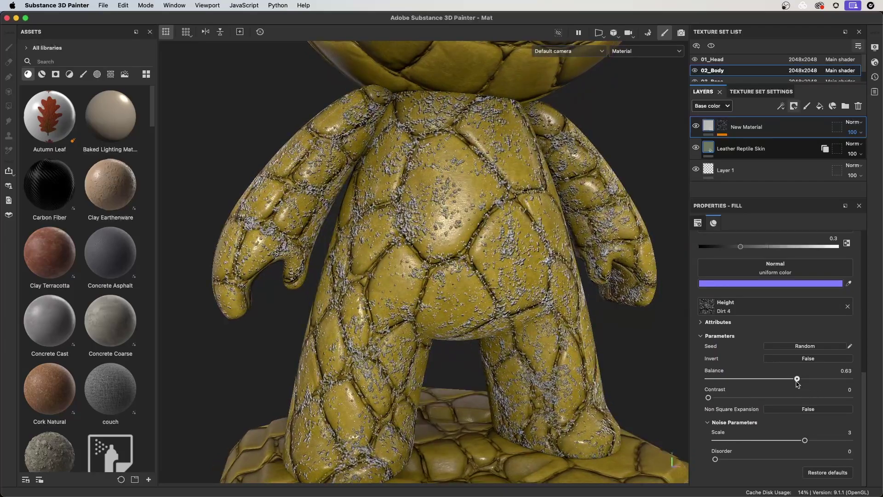
{"action": "left_click_drag", "start_coordinate": [799, 380], "coordinate": [805, 381]}
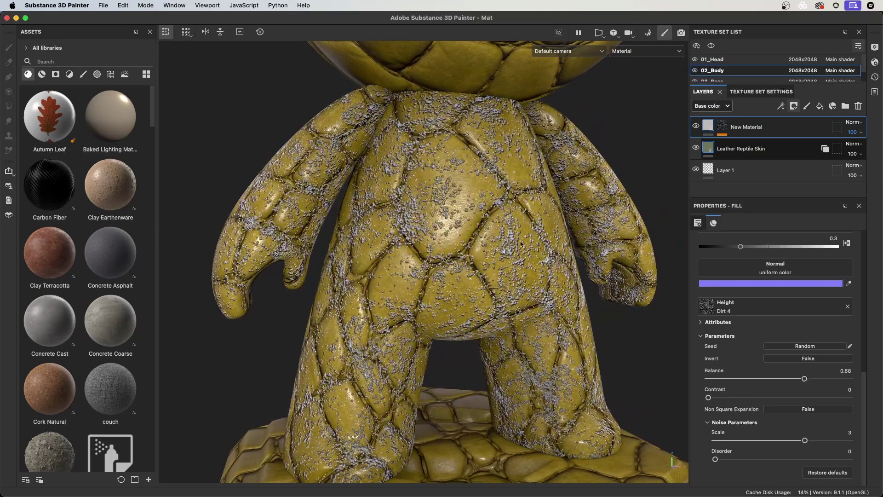
{"action": "left_click_drag", "start_coordinate": [493, 276], "coordinate": [542, 285], "text": "alt"}
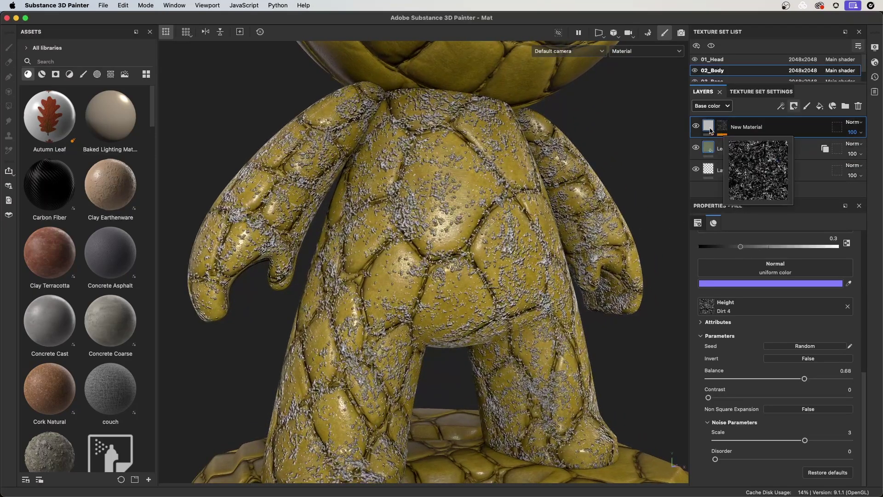
{"action": "mouse_move", "coordinate": [710, 130]}
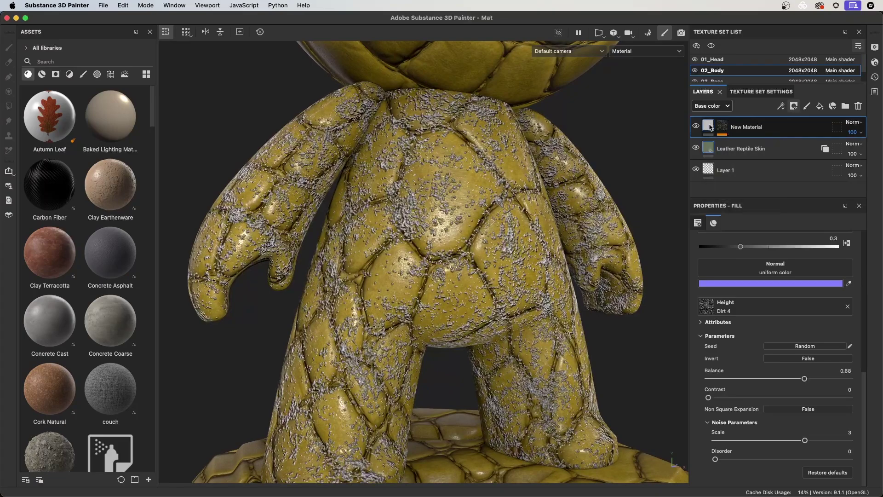
Add a Levels effect on New Material's Height channel with output capped at 0.221.
{"action": "left_click", "coordinate": [780, 107]}
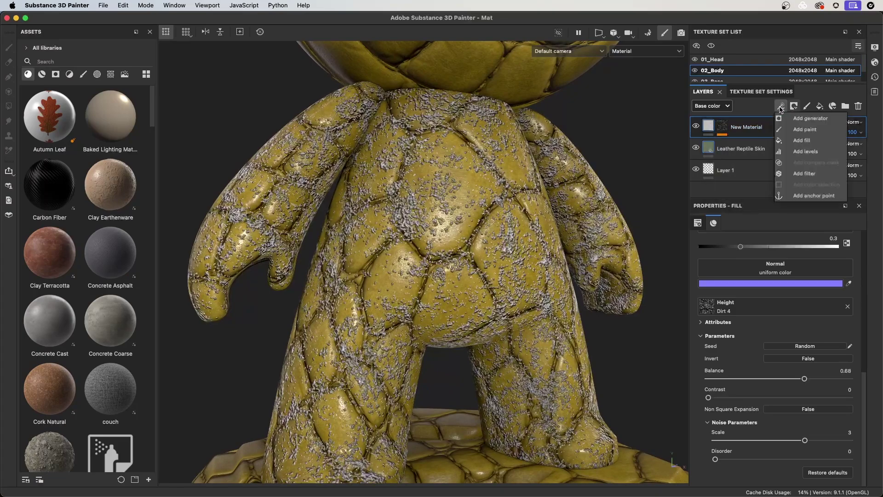
{"action": "left_click", "coordinate": [806, 151]}
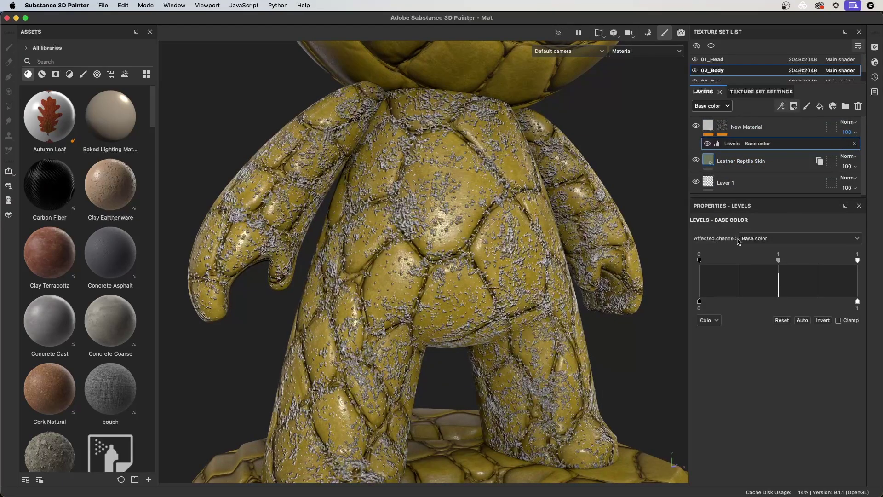
{"action": "left_click", "coordinate": [764, 239]}
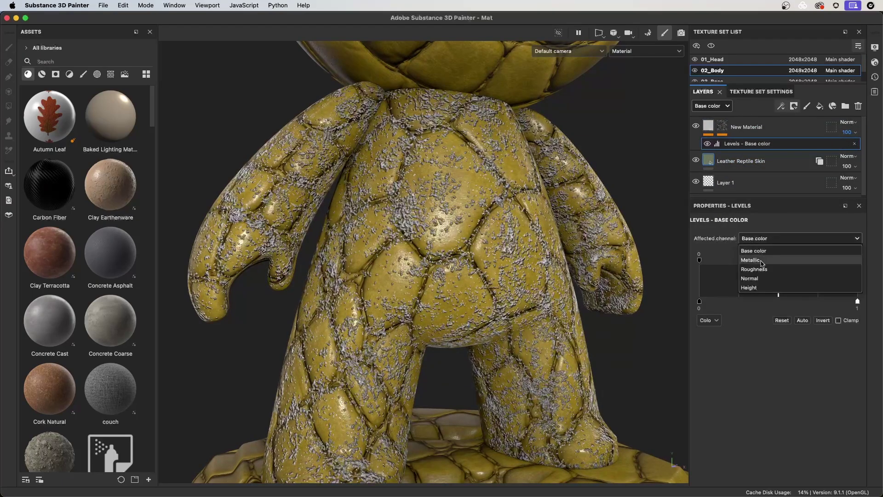
{"action": "left_click", "coordinate": [759, 291]}
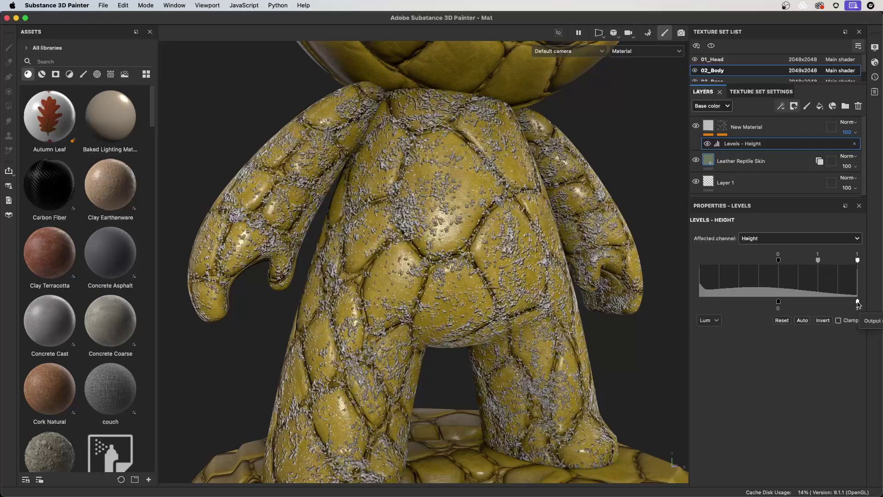
{"action": "mouse_move", "coordinate": [857, 302]}
{"action": "left_mouse_down"}
{"action": "mouse_move", "coordinate": [790, 303]}
{"action": "mouse_move", "coordinate": [857, 303]}
{"action": "left_mouse_up"}
{"action": "left_click_drag", "start_coordinate": [859, 305], "coordinate": [797, 311]}
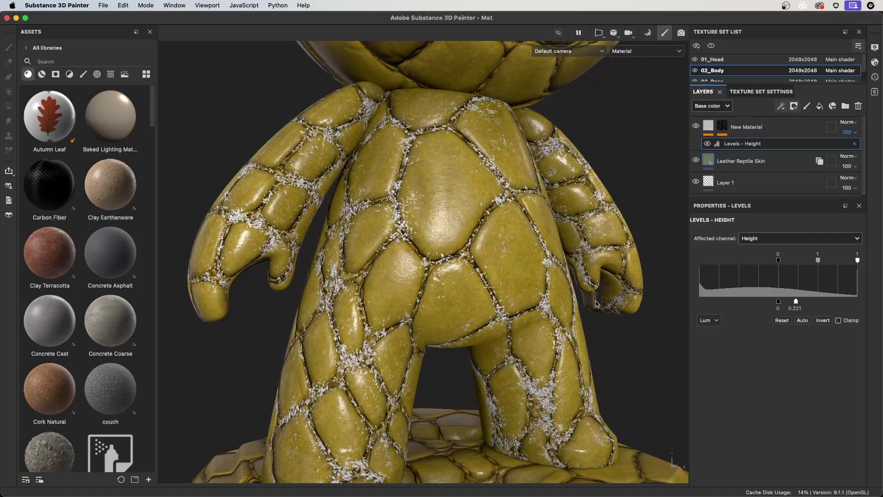
{"action": "left_click_drag", "start_coordinate": [413, 214], "coordinate": [500, 276], "text": "alt"}
Show New Material's Compare mask settings and orbit the body to inspect the white grooves.
{"action": "left_click", "coordinate": [723, 127]}
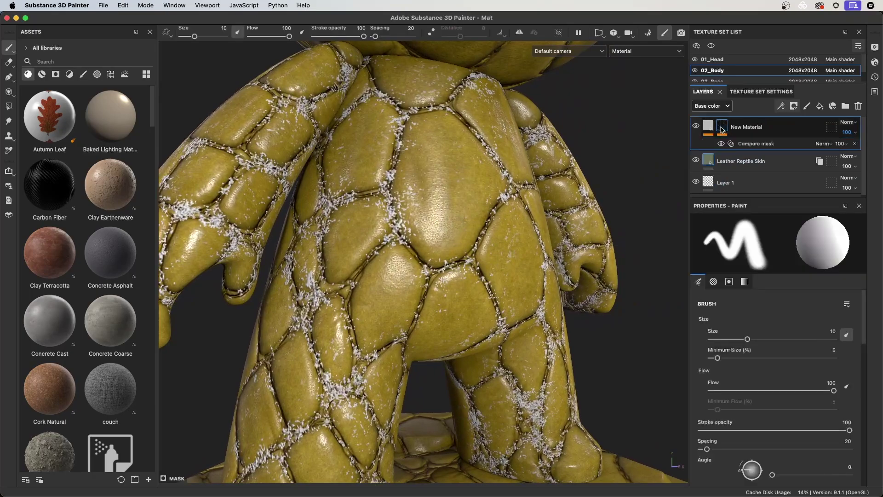
{"action": "left_click", "coordinate": [746, 146]}
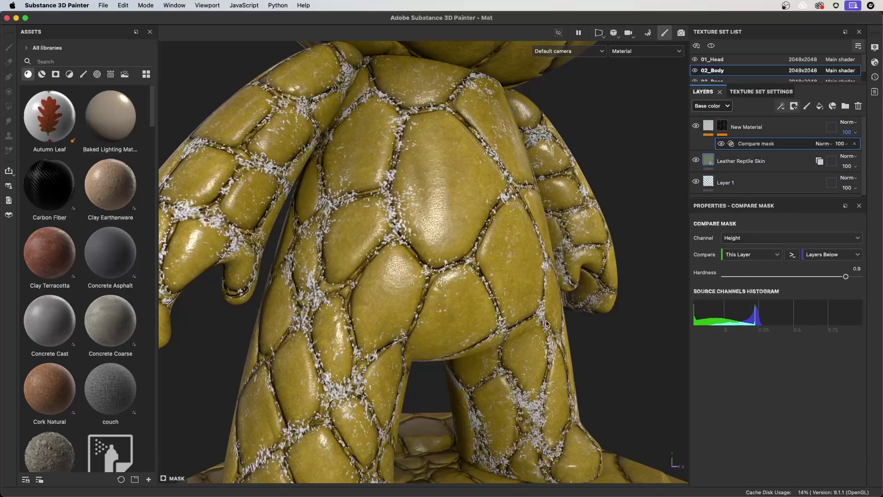
{"action": "left_click_drag", "start_coordinate": [387, 181], "coordinate": [396, 230], "text": "alt"}
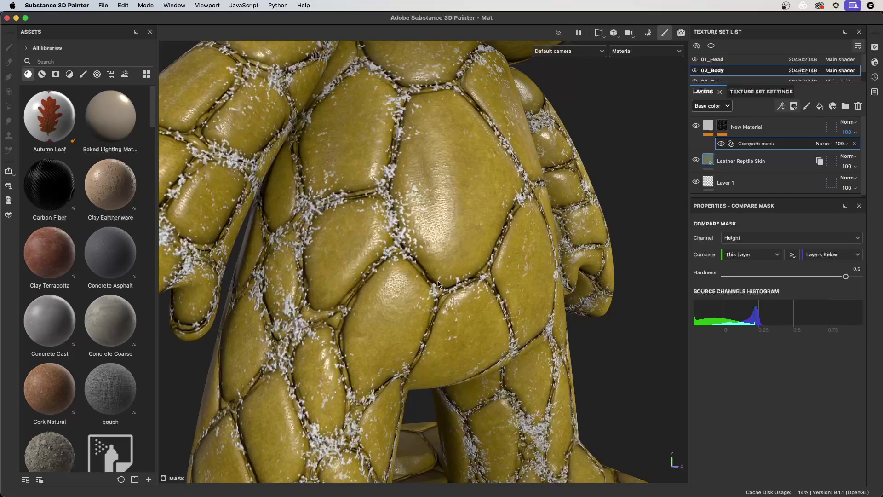
{"action": "right_click_drag", "start_coordinate": [480, 249], "coordinate": [471, 223], "text": "alt"}
{"action": "left_click_drag", "start_coordinate": [471, 222], "coordinate": [494, 218], "text": "alt"}
{"action": "right_click_drag", "start_coordinate": [426, 249], "coordinate": [465, 250], "text": "alt"}
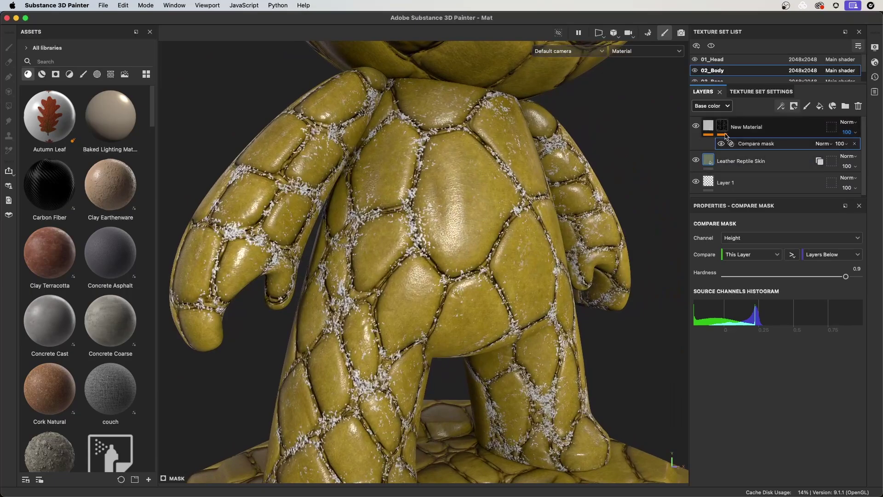
Set the Levels - Height output to about 0.151–0.302 with a 2.221 midtone.
{"action": "left_click", "coordinate": [711, 128]}
{"action": "left_click", "coordinate": [739, 144]}
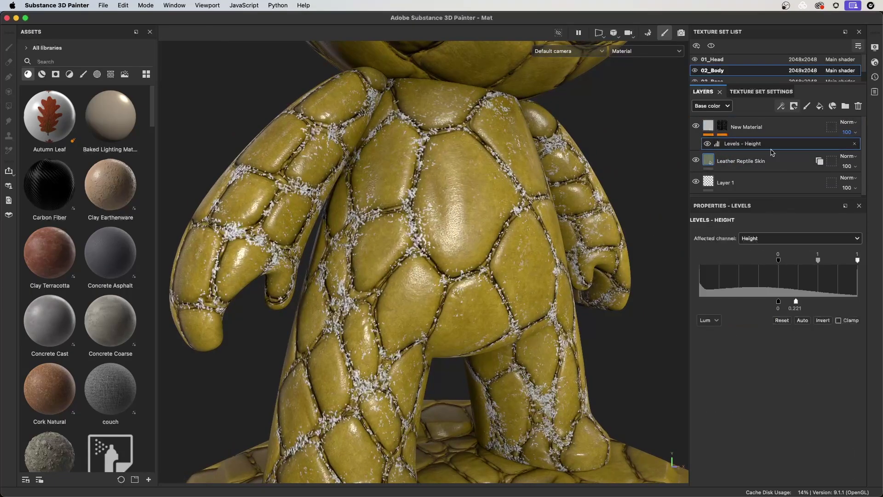
{"action": "mouse_move", "coordinate": [796, 302]}
{"action": "left_mouse_down"}
{"action": "mouse_move", "coordinate": [807, 302]}
{"action": "mouse_move", "coordinate": [790, 302]}
{"action": "left_mouse_up"}
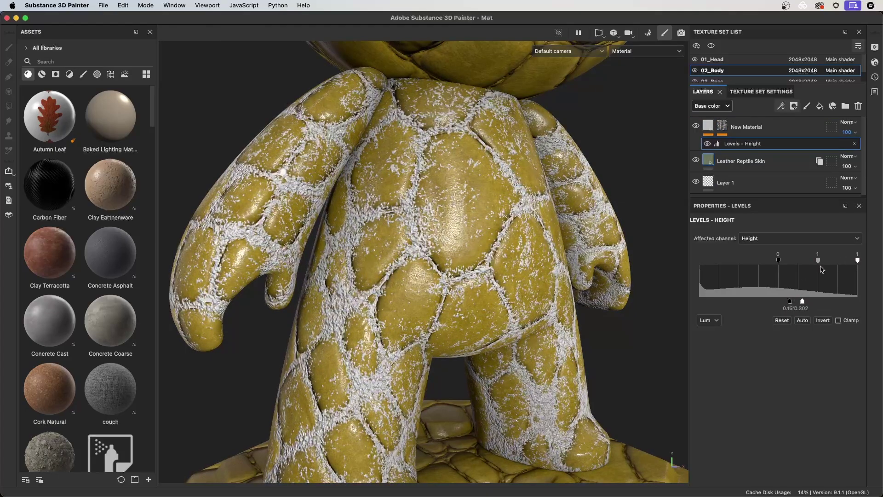
{"action": "mouse_move", "coordinate": [818, 262]}
{"action": "left_mouse_down"}
{"action": "mouse_move", "coordinate": [831, 266]}
{"action": "mouse_move", "coordinate": [822, 266]}
{"action": "left_mouse_up"}
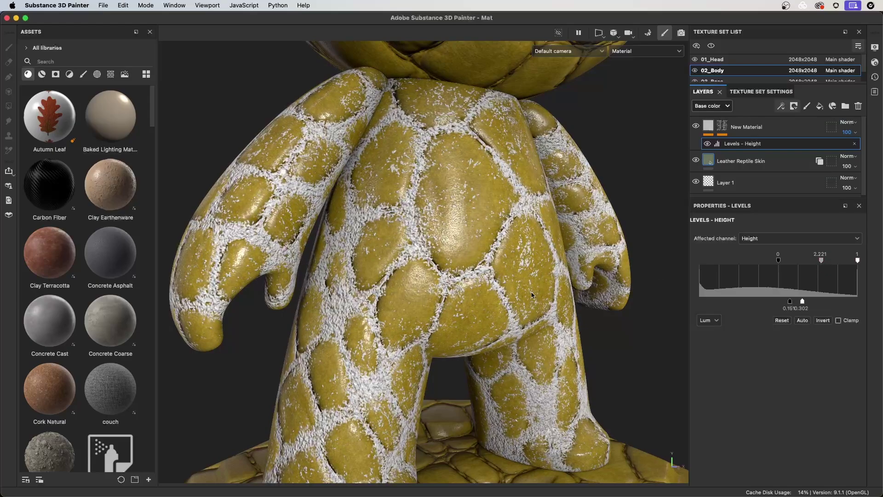
{"action": "scroll", "coordinate": [571, 285], "scroll_direction": "down", "scroll_amount": 3}
{"action": "mouse_move", "coordinate": [571, 286]}
{"action": "left_mouse_down", "text": "alt"}
{"action": "mouse_move", "coordinate": [496, 288]}
{"action": "mouse_move", "coordinate": [497, 297]}
{"action": "mouse_move", "coordinate": [565, 300]}
{"action": "left_mouse_up", "text": "alt"}
Switch New Material's Height compare to This Layer lesser than Layers Below, hardness 0.9.
{"action": "left_click", "coordinate": [723, 125]}
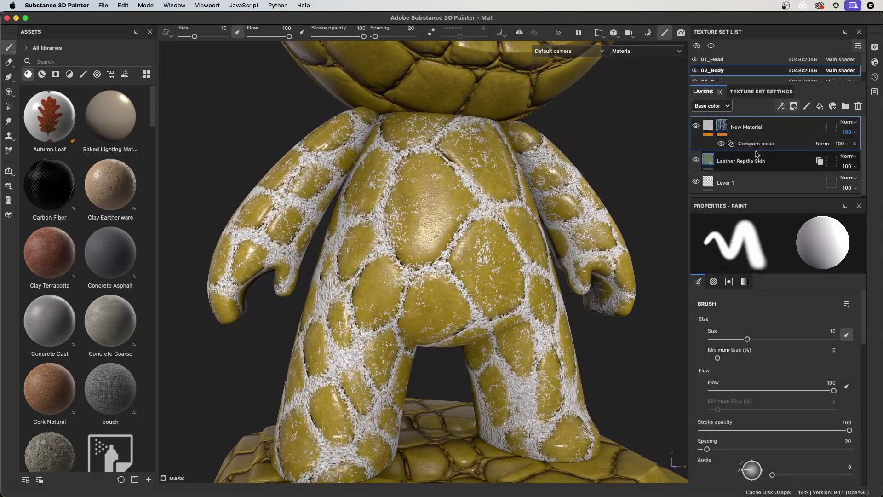
{"action": "left_click", "coordinate": [765, 144]}
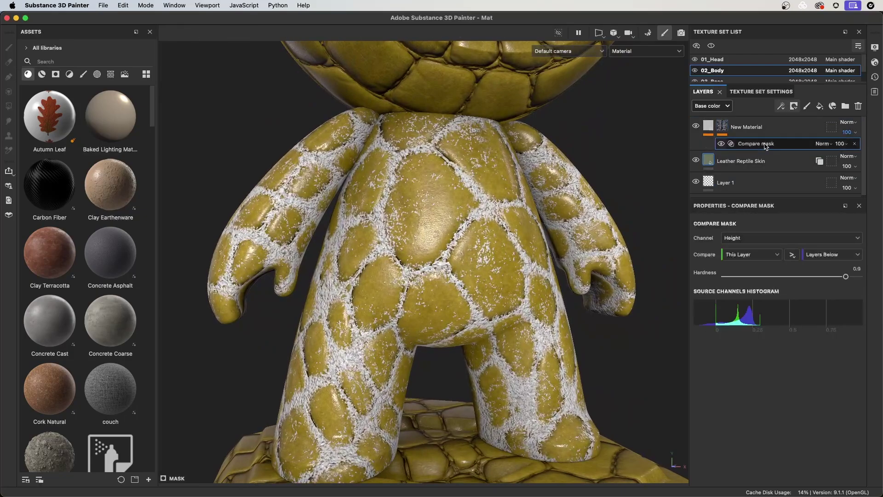
{"action": "left_click", "coordinate": [792, 255]}
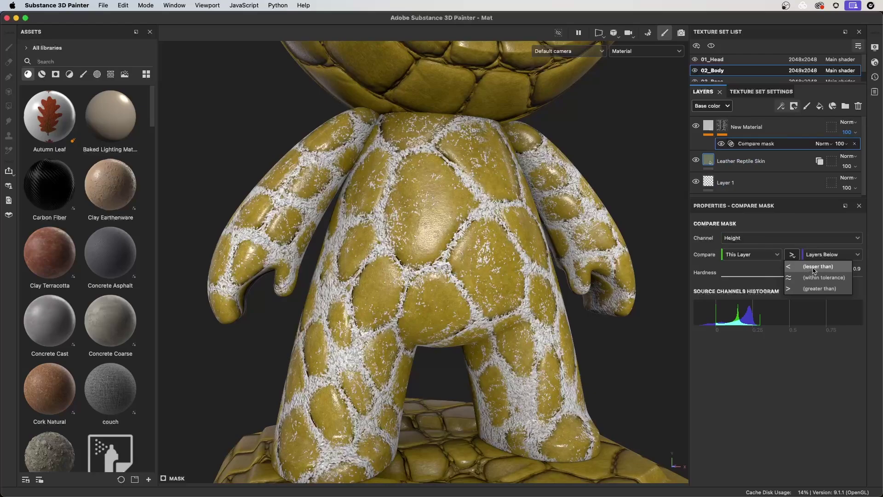
{"action": "left_click", "coordinate": [815, 267]}
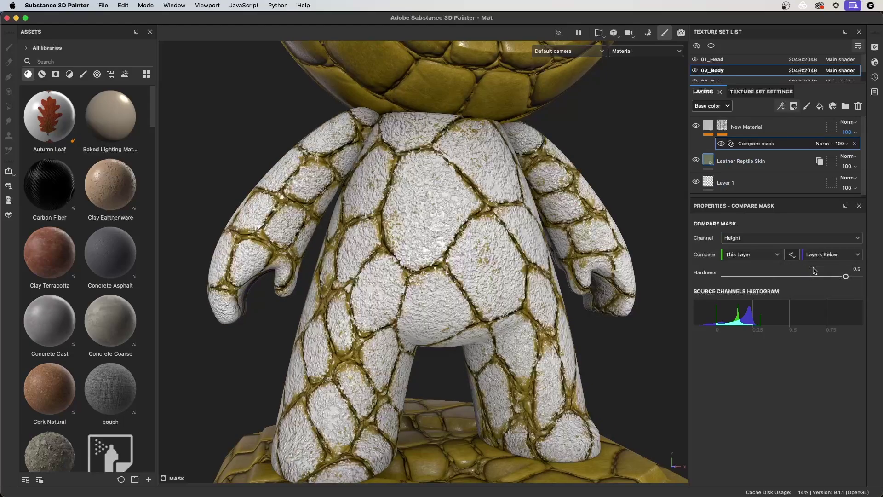
{"action": "left_click_drag", "start_coordinate": [492, 301], "coordinate": [515, 279], "text": "alt"}
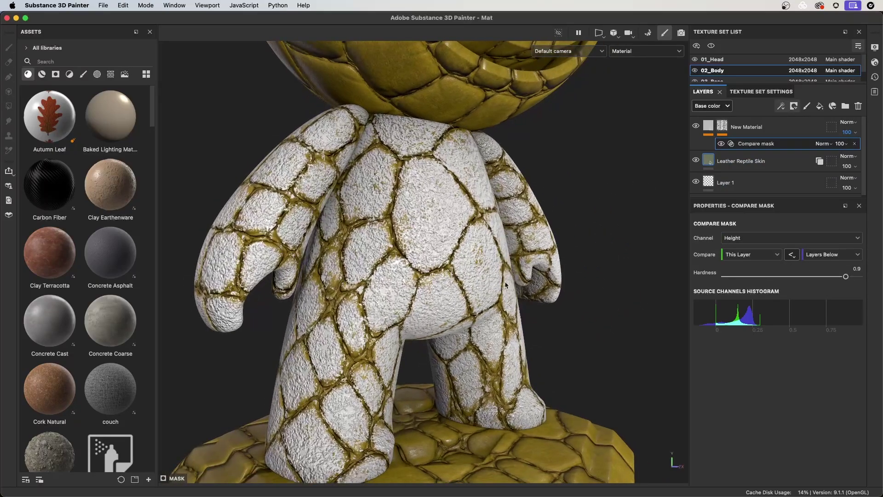
{"action": "right_click_drag", "start_coordinate": [389, 255], "coordinate": [493, 273], "text": "alt"}
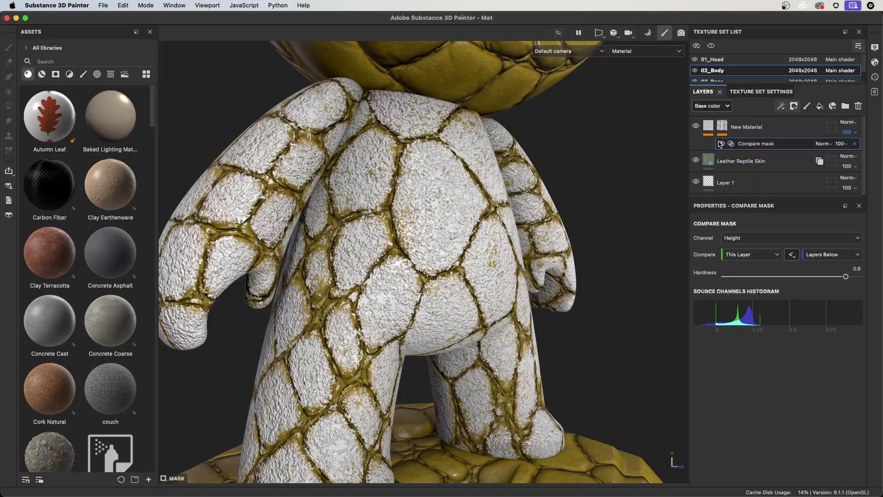
Set the Levels - Height input maximum to 0.349 and its midtone to 0.629, then inspect the torso.
{"action": "left_click", "coordinate": [709, 123]}
{"action": "left_click", "coordinate": [728, 147]}
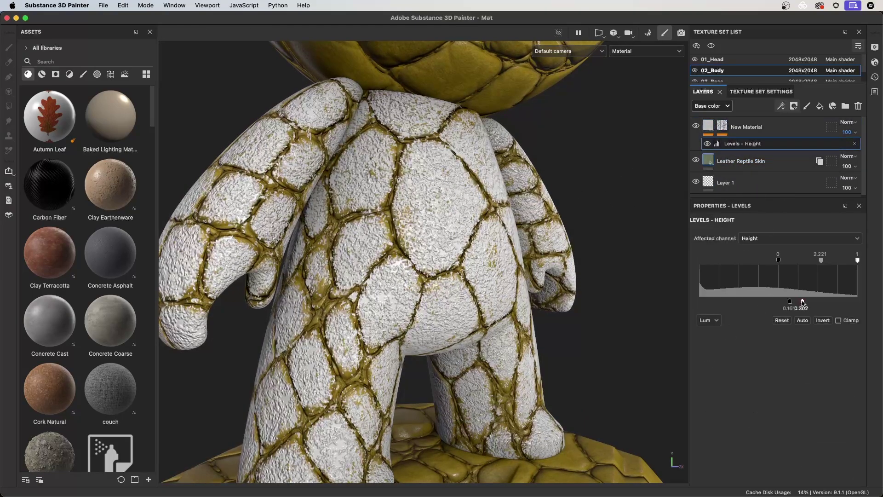
{"action": "mouse_move", "coordinate": [804, 304]}
{"action": "left_mouse_down"}
{"action": "mouse_move", "coordinate": [816, 304]}
{"action": "mouse_move", "coordinate": [797, 312]}
{"action": "left_mouse_up"}
{"action": "mouse_move", "coordinate": [821, 260]}
{"action": "left_mouse_down"}
{"action": "mouse_move", "coordinate": [796, 273]}
{"action": "mouse_move", "coordinate": [816, 275]}
{"action": "mouse_move", "coordinate": [804, 267]}
{"action": "left_mouse_up"}
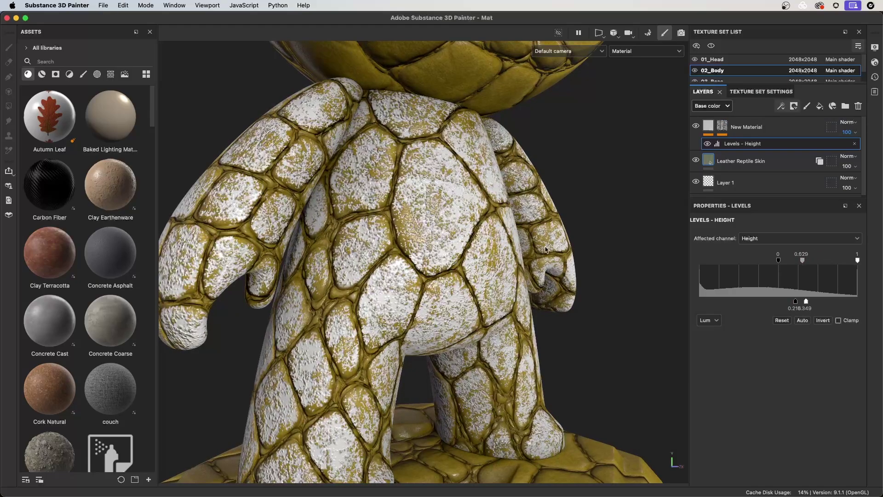
{"action": "right_click_drag", "start_coordinate": [575, 285], "coordinate": [704, 337], "text": "alt"}
{"action": "left_click_drag", "start_coordinate": [553, 235], "coordinate": [449, 207], "text": "alt"}
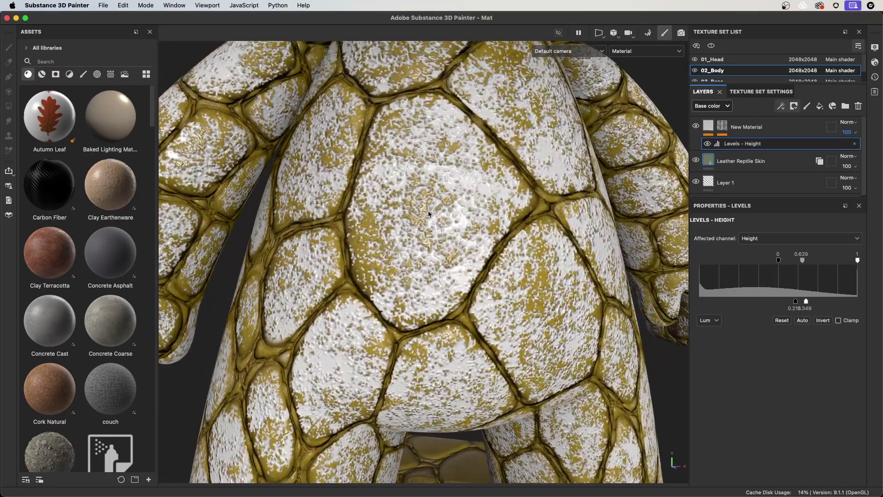
{"action": "scroll", "coordinate": [428, 214], "scroll_direction": "down", "scroll_amount": 8}
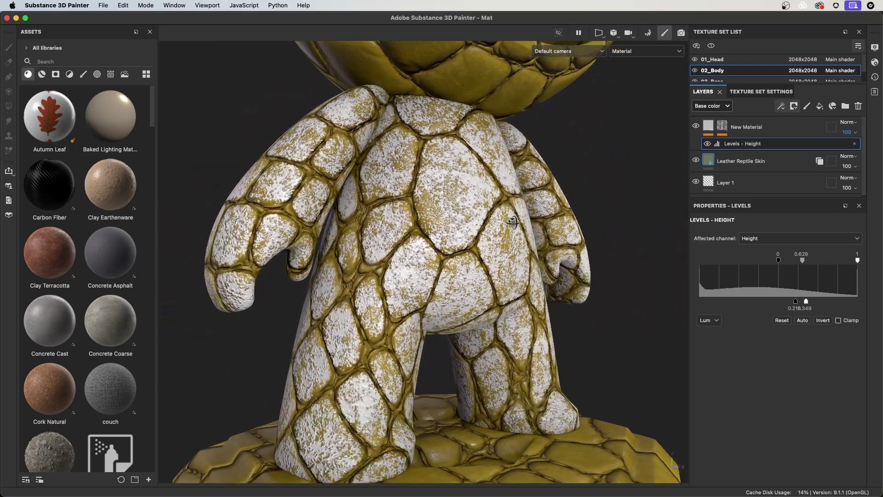
Show the New Material fill's base color channel and start sampling a base color with the eyedropper.
{"action": "left_click", "coordinate": [709, 127]}
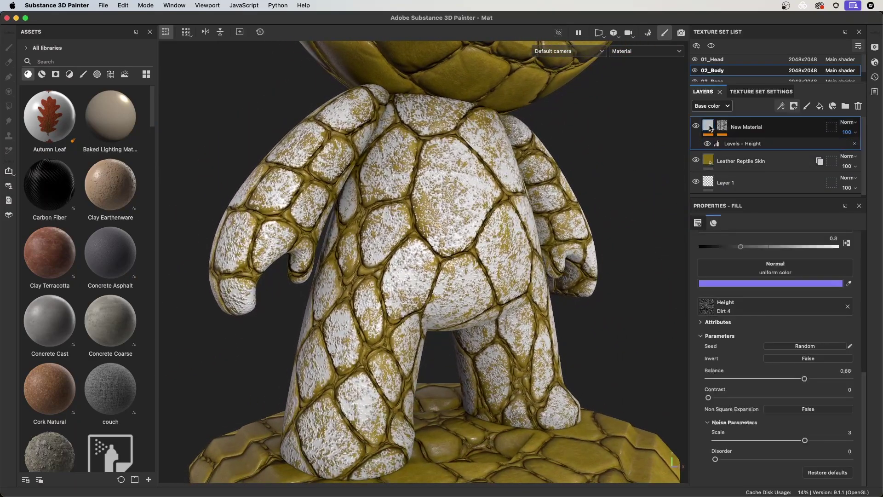
{"action": "left_click", "coordinate": [713, 224]}
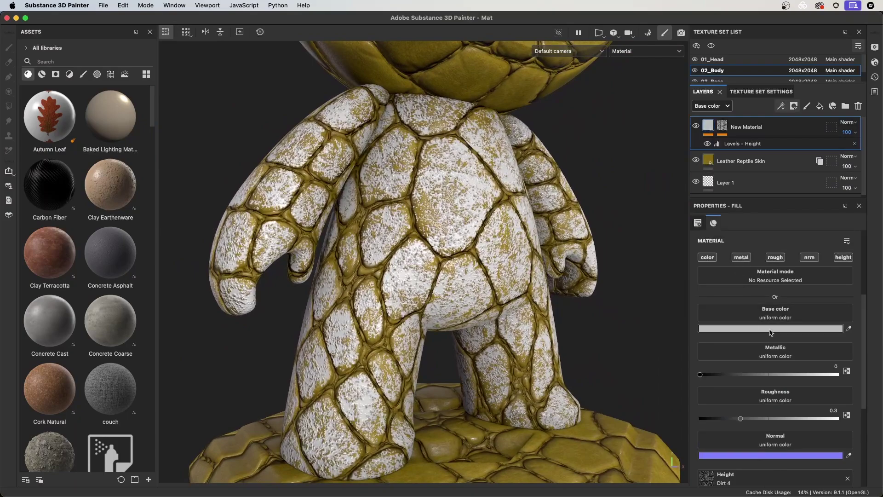
{"action": "scroll", "coordinate": [526, 269], "scroll_direction": "up", "scroll_amount": 3}
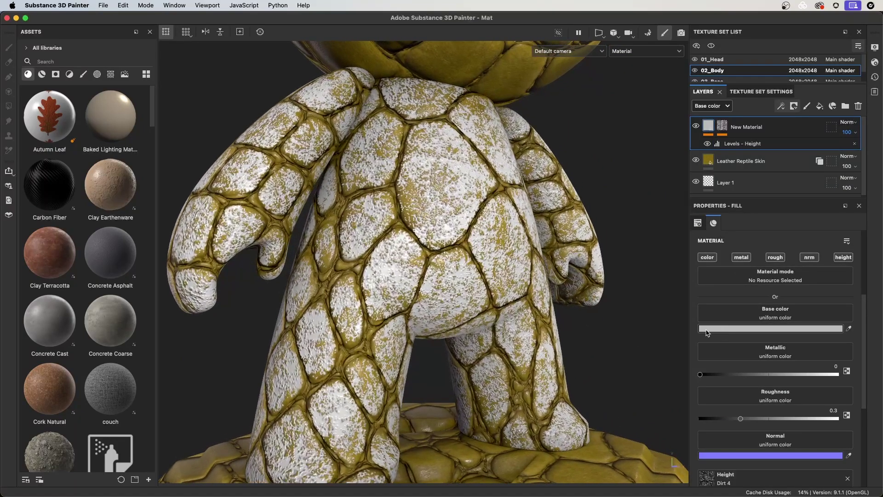
{"action": "left_click", "coordinate": [716, 330]}
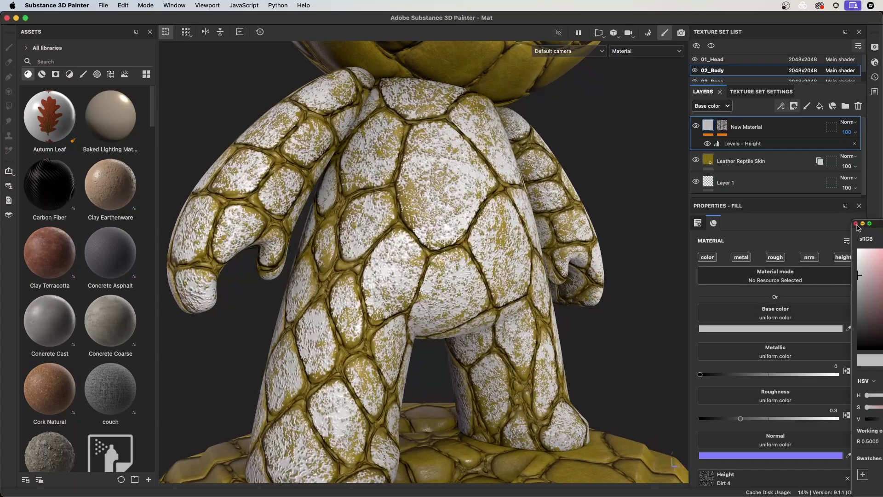
{"action": "left_click", "coordinate": [863, 224]}
{"action": "left_click", "coordinate": [850, 330]}
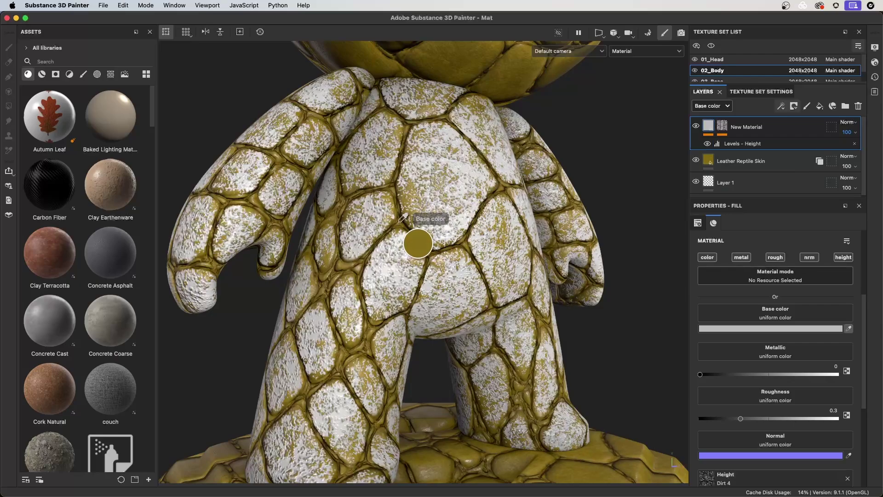
Sample the olive leather colour from the model as the New Material base color.
{"action": "left_click", "coordinate": [379, 325]}
{"action": "right_click_drag", "start_coordinate": [523, 334], "coordinate": [391, 286], "text": "alt"}
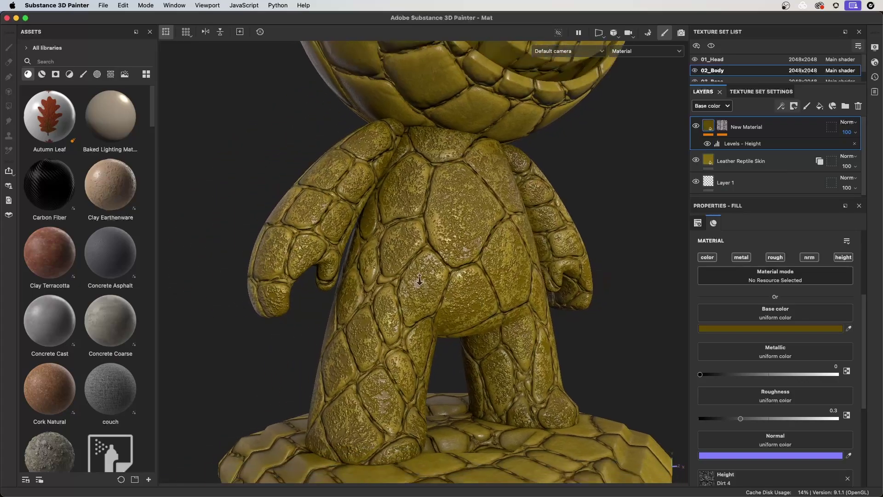
{"action": "left_click_drag", "start_coordinate": [391, 285], "coordinate": [480, 307], "text": "alt"}
{"action": "left_click_drag", "start_coordinate": [536, 330], "coordinate": [557, 328], "text": "alt"}
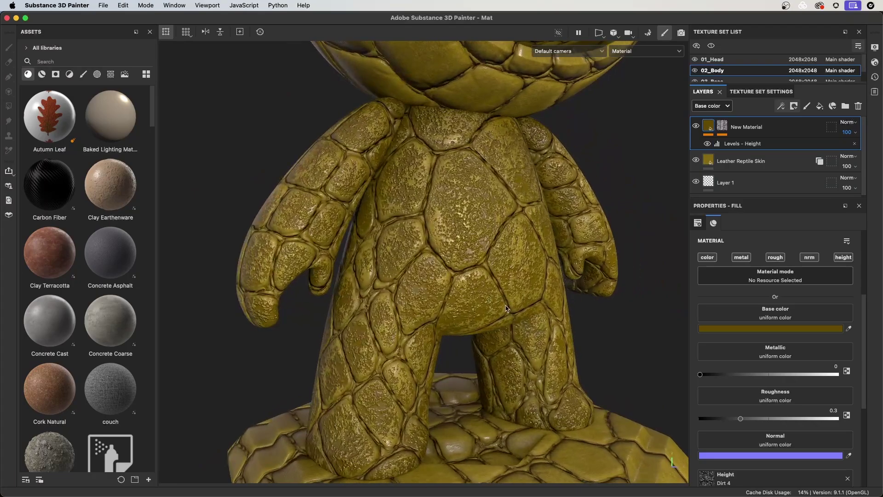
Set the fill's roughness to 0.341 and metallic to 0.3443, then view the Leather Reptile Skin settings.
{"action": "mouse_move", "coordinate": [747, 422]}
{"action": "left_mouse_down"}
{"action": "mouse_move", "coordinate": [779, 423]}
{"action": "mouse_move", "coordinate": [726, 423]}
{"action": "mouse_move", "coordinate": [746, 424]}
{"action": "left_mouse_up"}
{"action": "scroll", "coordinate": [616, 351], "scroll_direction": "down", "scroll_amount": 3}
{"action": "left_click_drag", "start_coordinate": [617, 351], "coordinate": [629, 335], "text": "alt"}
{"action": "left_click_drag", "start_coordinate": [723, 375], "coordinate": [747, 375]}
{"action": "left_click_drag", "start_coordinate": [559, 313], "coordinate": [576, 335], "text": "alt"}
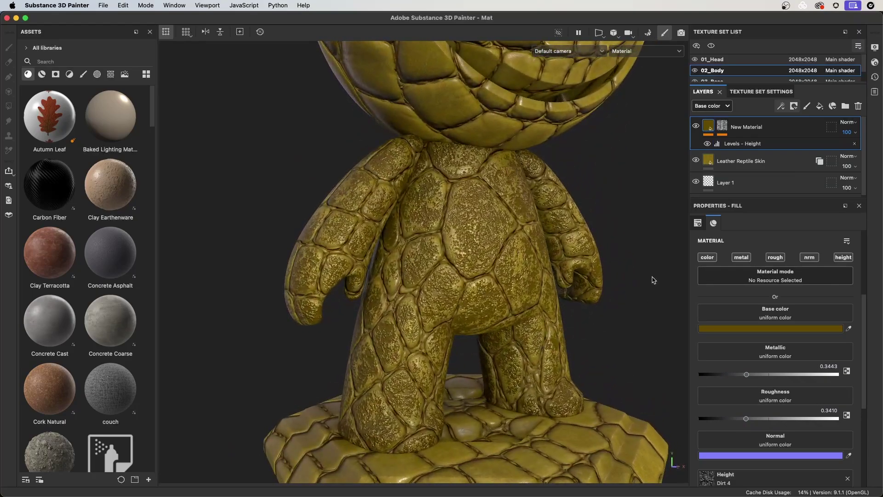
{"action": "left_click", "coordinate": [732, 167]}
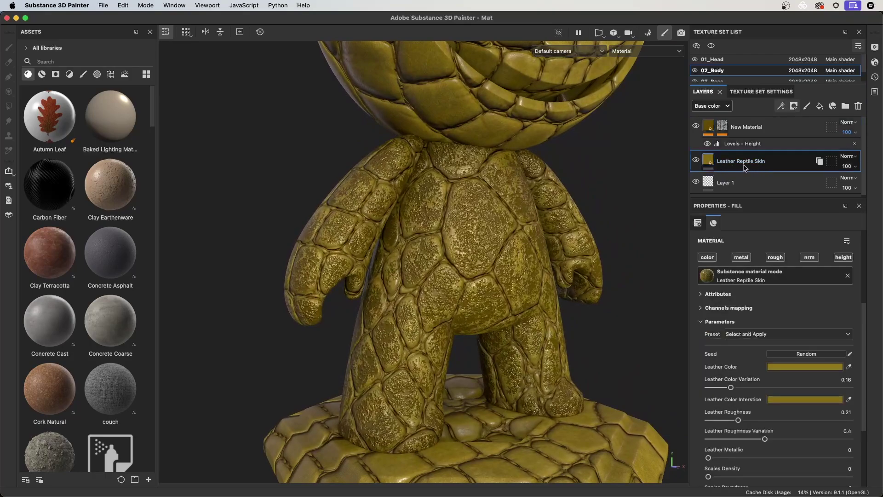
Preview New Material's Compare mask in black and white, then return to the full material view.
{"action": "left_click", "coordinate": [782, 129]}
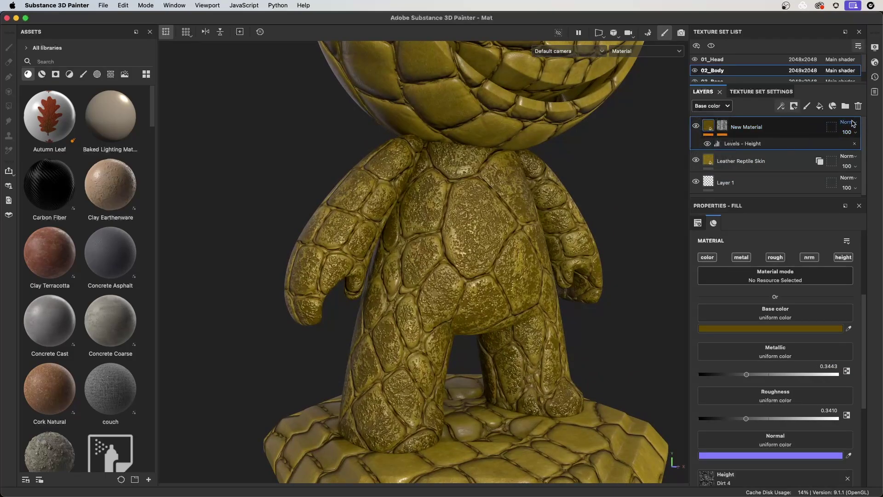
{"action": "left_click", "coordinate": [722, 125]}
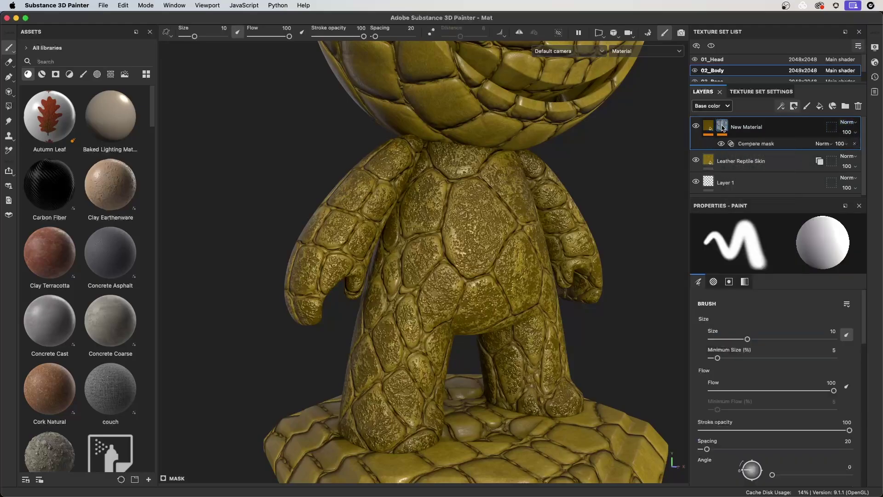
{"action": "left_click", "coordinate": [748, 146]}
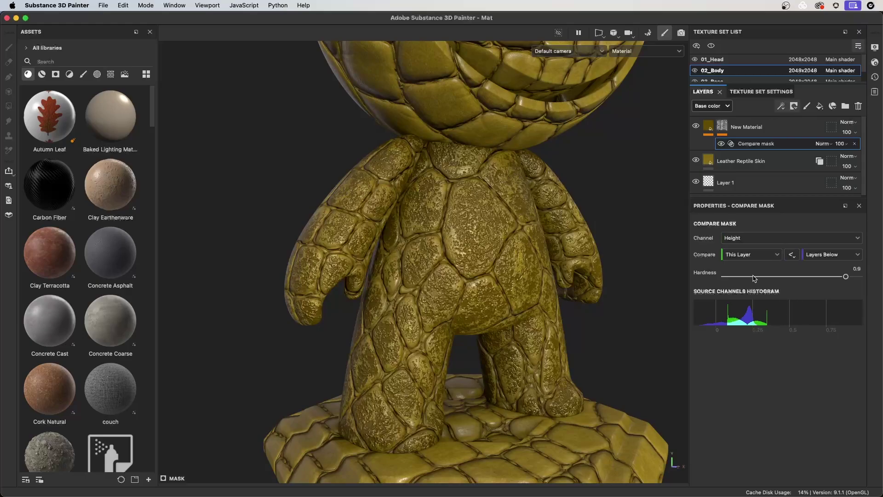
{"action": "left_click", "coordinate": [724, 129], "text": "alt"}
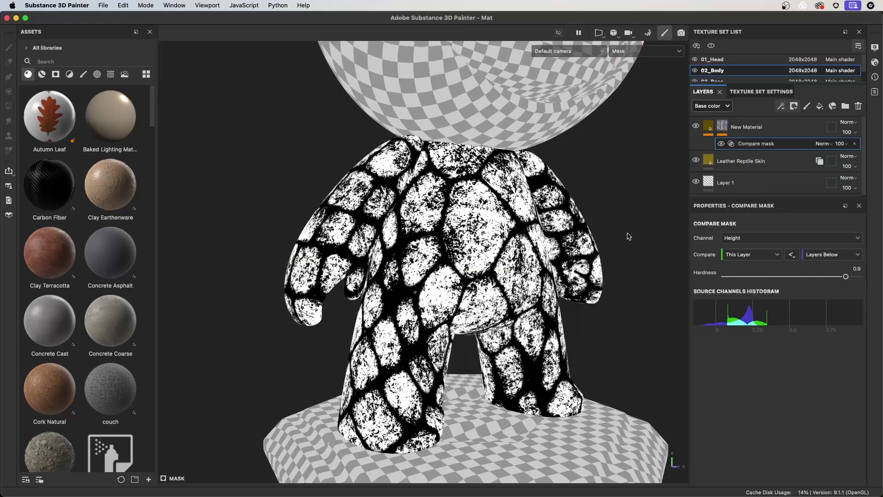
{"action": "key", "text": "m"}
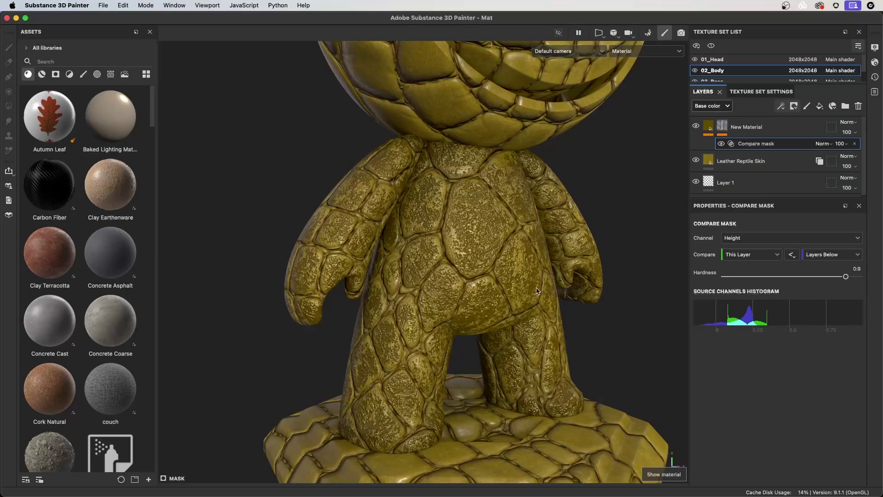
{"action": "left_click_drag", "start_coordinate": [537, 291], "coordinate": [529, 285], "text": "alt"}
{"action": "scroll", "coordinate": [530, 284], "scroll_direction": "up", "scroll_amount": 2}
Adjust the Levels - Height output level to about 0.256 to thin the olive fill over the scales.
{"action": "left_click", "coordinate": [709, 127]}
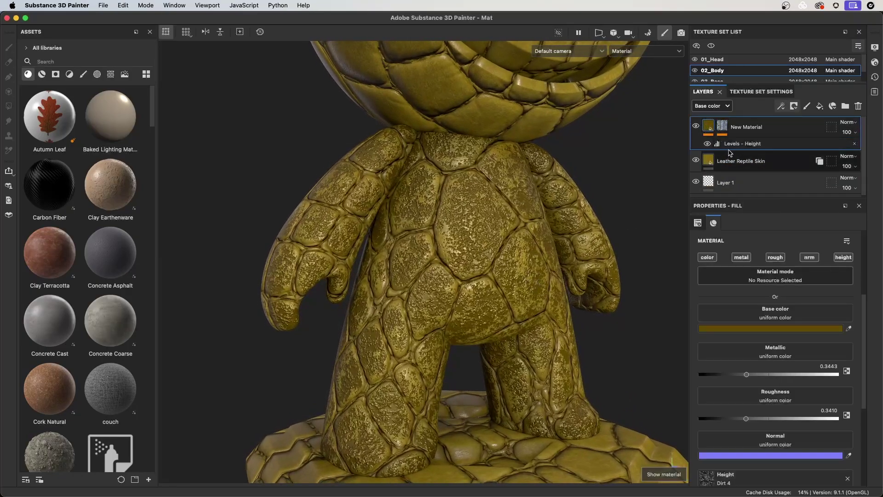
{"action": "left_click", "coordinate": [742, 144]}
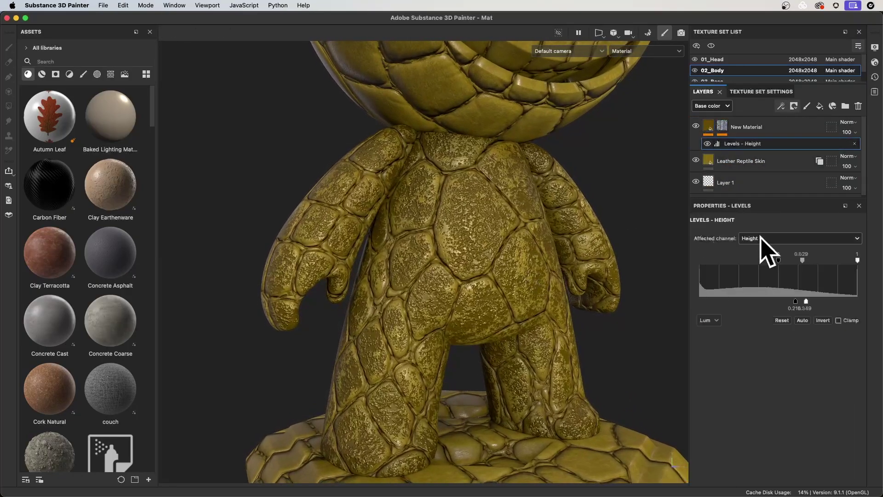
{"action": "left_click_drag", "start_coordinate": [807, 302], "coordinate": [797, 309]}
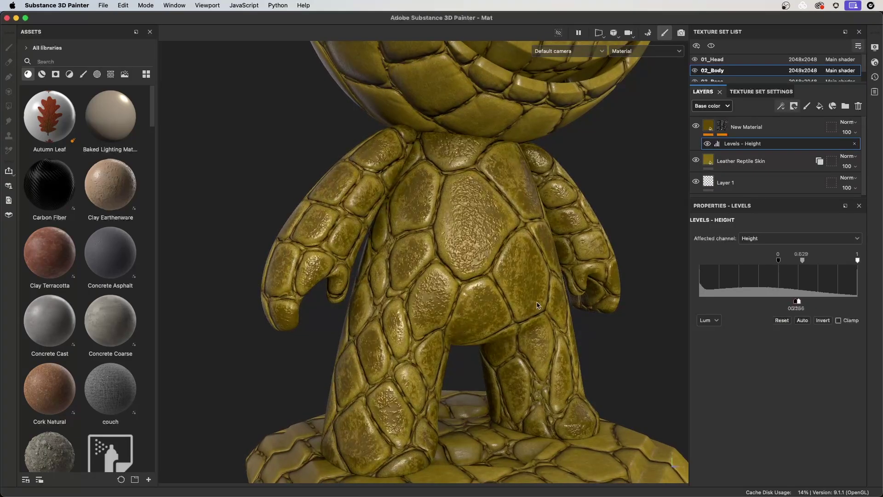
{"action": "left_click_drag", "start_coordinate": [539, 305], "coordinate": [567, 314], "text": "alt"}
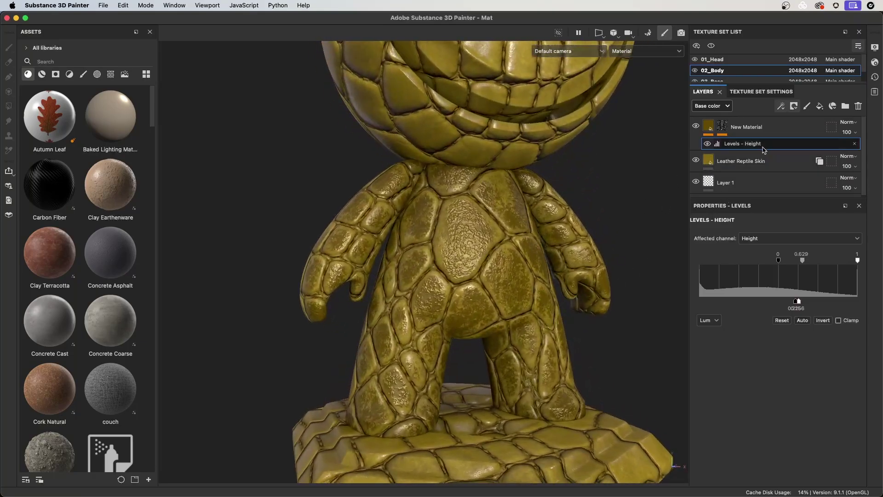
{"action": "left_click", "coordinate": [713, 127]}
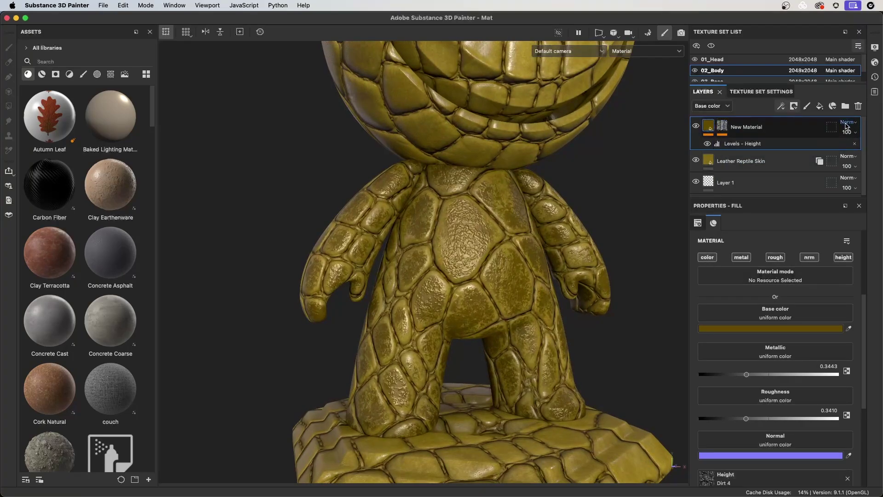
Set the New Material layer's blend mode to Multiply with 65 opacity.
{"action": "left_click", "coordinate": [846, 123]}
{"action": "left_click", "coordinate": [856, 172]}
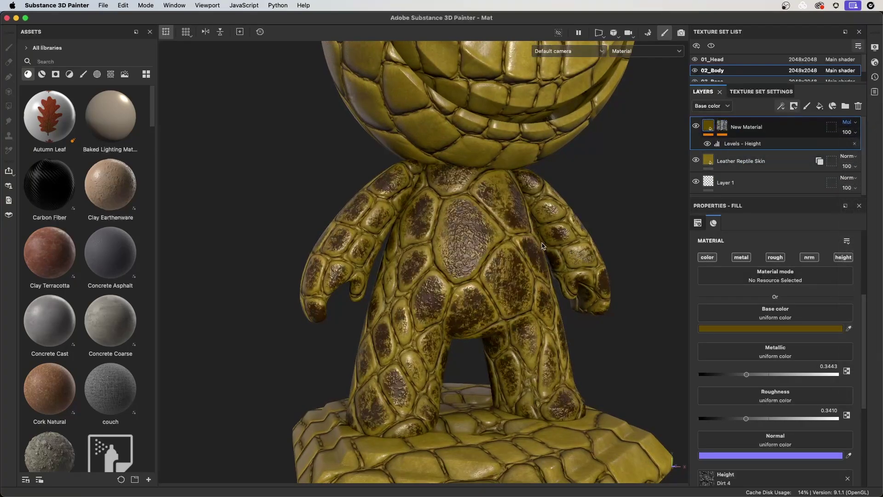
{"action": "scroll", "coordinate": [542, 243], "scroll_direction": "up", "scroll_amount": 3}
{"action": "left_click", "coordinate": [848, 133]}
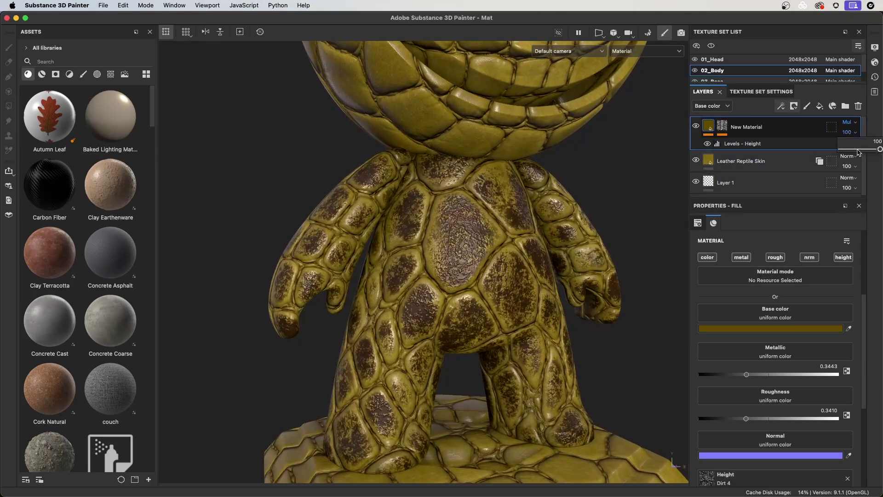
{"action": "mouse_move", "coordinate": [879, 151]}
{"action": "left_mouse_down"}
{"action": "mouse_move", "coordinate": [857, 153]}
{"action": "mouse_move", "coordinate": [868, 160]}
{"action": "left_mouse_up"}
{"action": "mouse_move", "coordinate": [527, 284]}
{"action": "left_mouse_down", "text": "alt"}
{"action": "mouse_move", "coordinate": [548, 282]}
{"action": "mouse_move", "coordinate": [535, 269]}
{"action": "left_mouse_up", "text": "alt"}
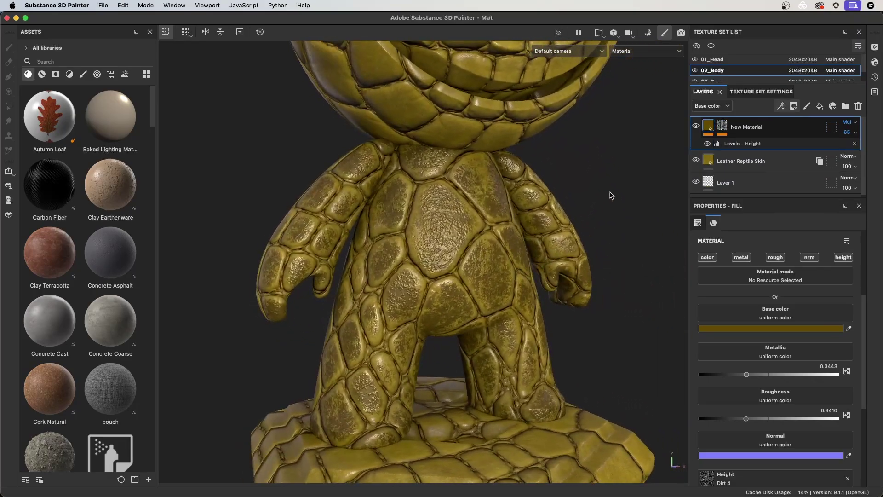